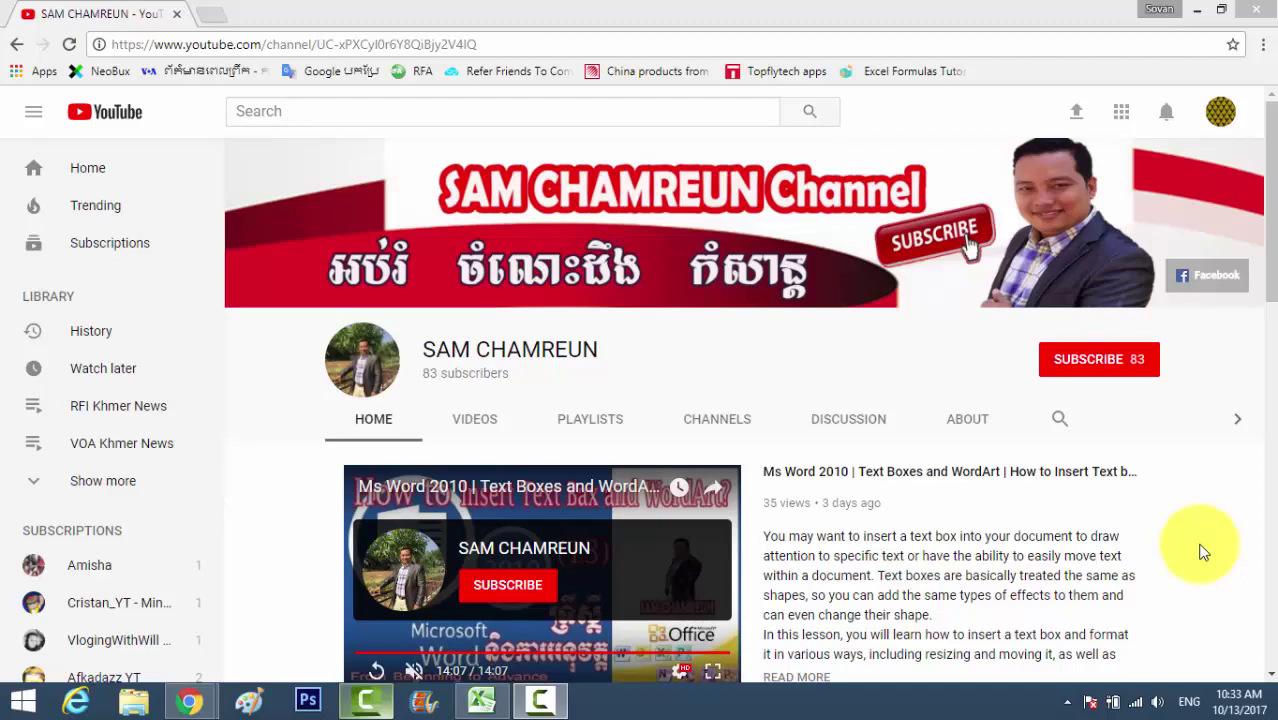
# Step: Leave the YouTube channel page and bring the GPSCam Sale Report workbook to the front
pyautogui.click(504, 710)
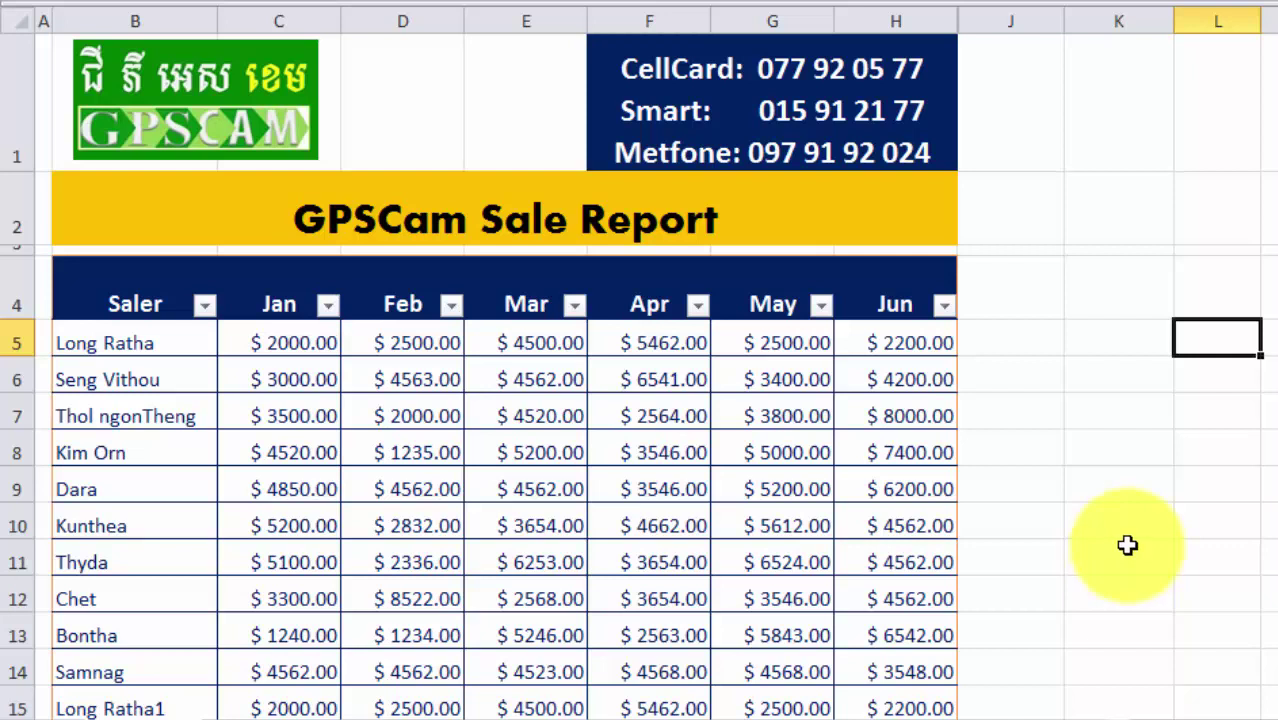
# Step: Select the Jan–Jun sales range C5:H32 for every salesperson, excluding the Total row
pyautogui.click(724, 343)
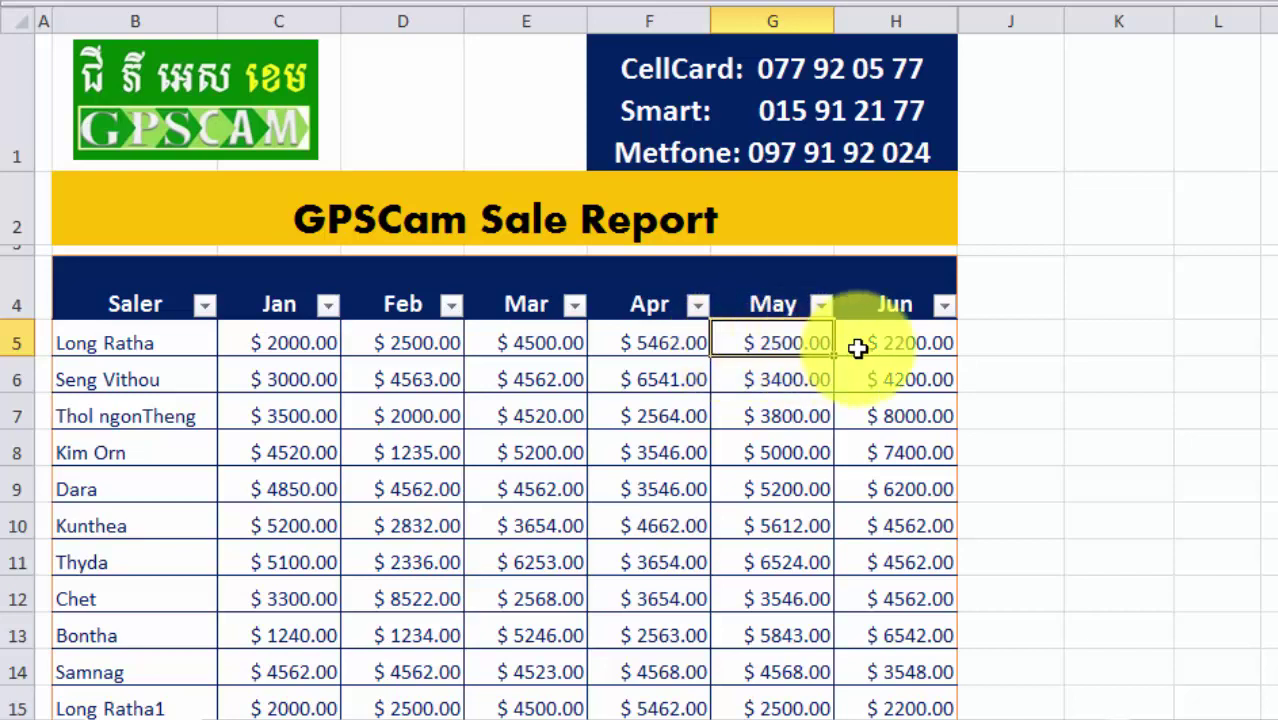
pyautogui.moveTo(893, 343); pyautogui.dragTo(288, 347)
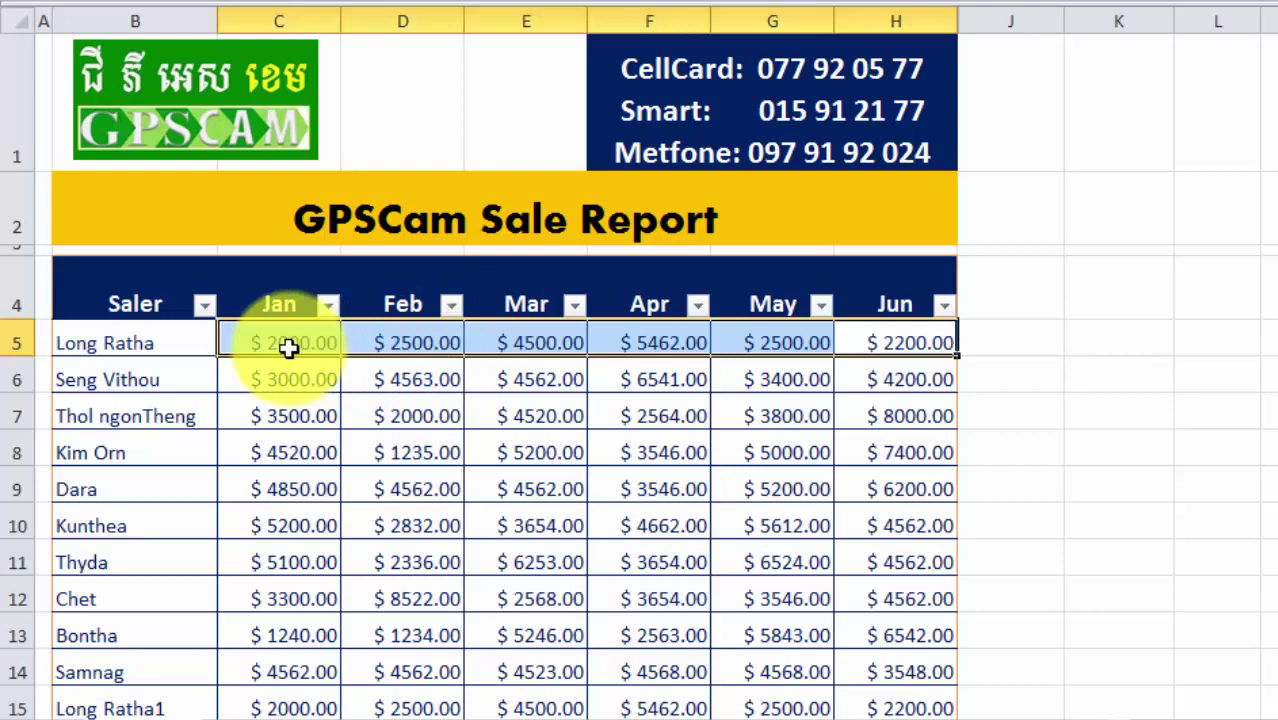
pyautogui.moveTo(285, 345); pyautogui.dragTo(880, 385)
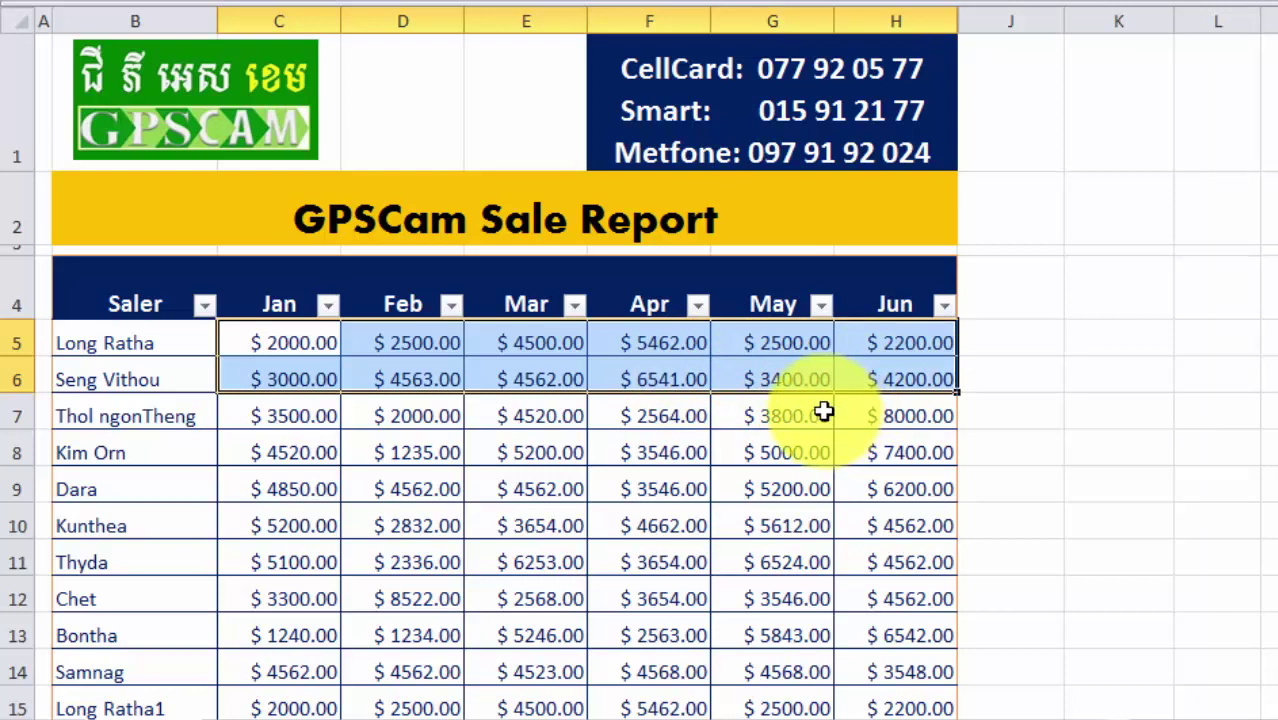
pyautogui.click(893, 345)
pyautogui.moveTo(893, 345)
pyautogui.mouseDown()
pyautogui.moveTo(258, 355)
pyautogui.moveTo(858, 497)
pyautogui.moveTo(858, 702)
pyautogui.moveTo(866, 628)
pyautogui.mouseUp()
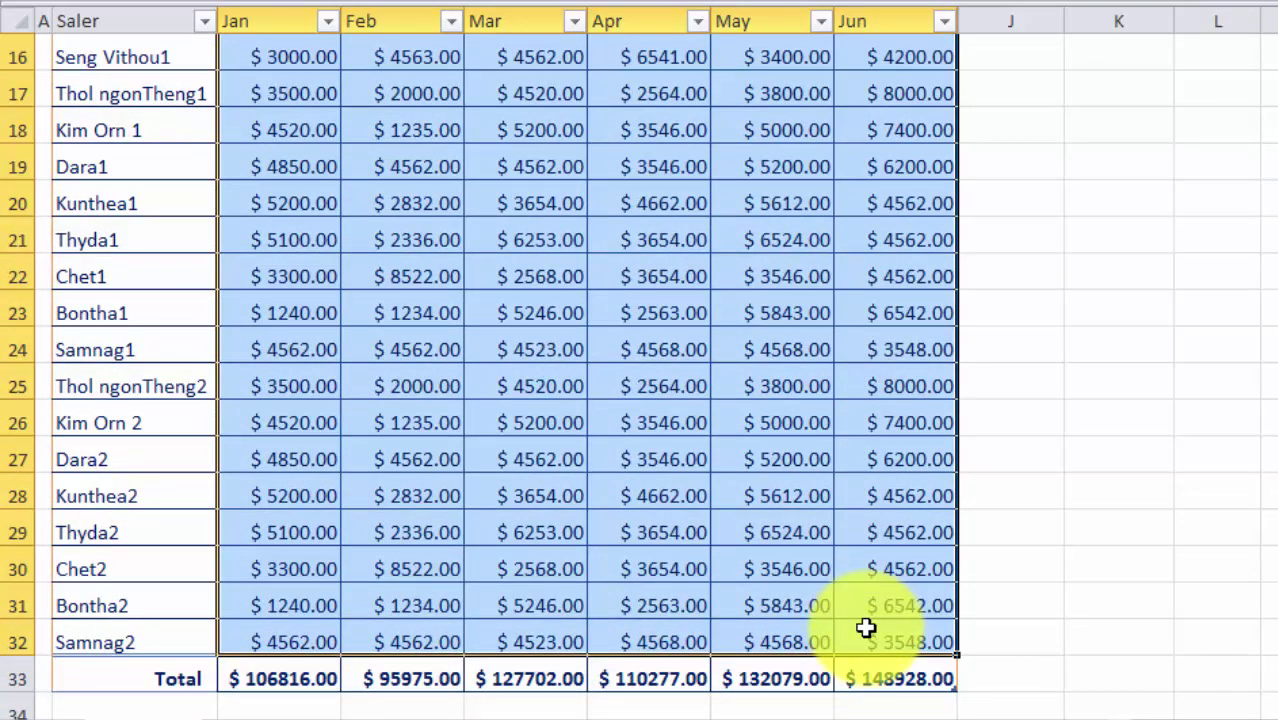
pyautogui.scroll(4, 622, 531)
pyautogui.scroll(1, 622, 531)
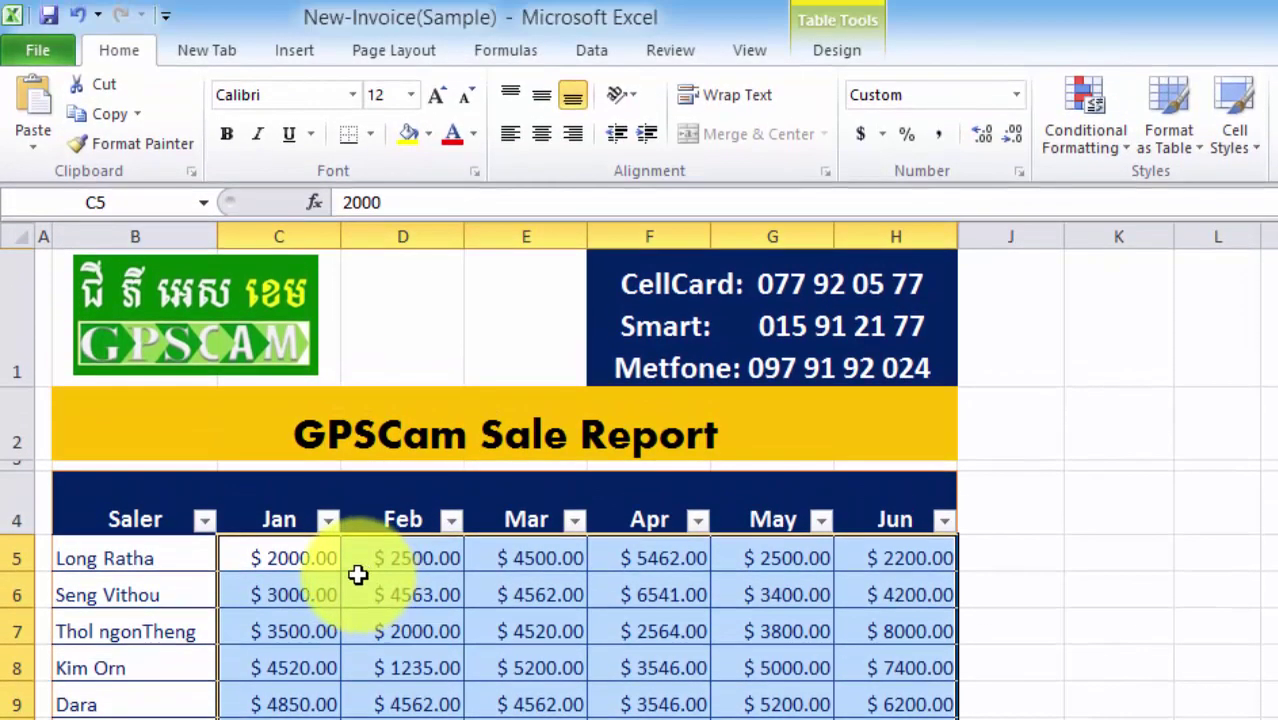
# Step: From Home > Conditional Formatting, show the Highlight Cells Rules submenu
pyautogui.click(121, 54)
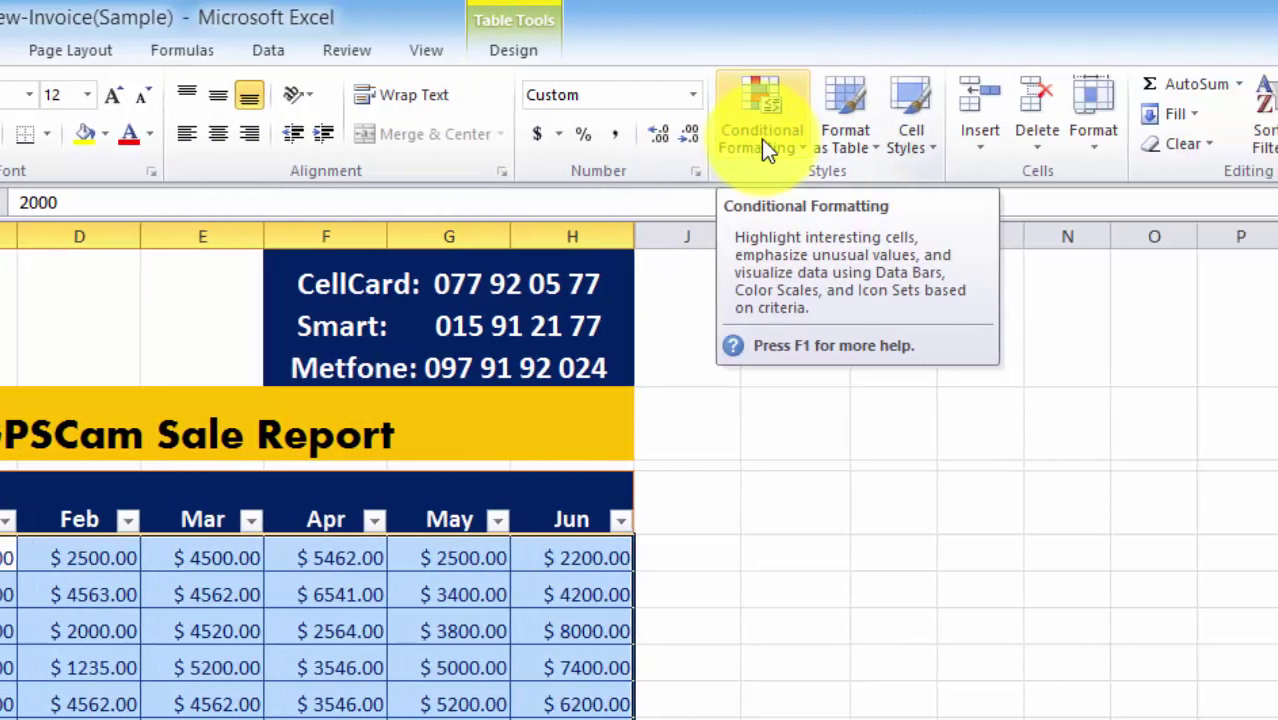
pyautogui.click(1083, 143)
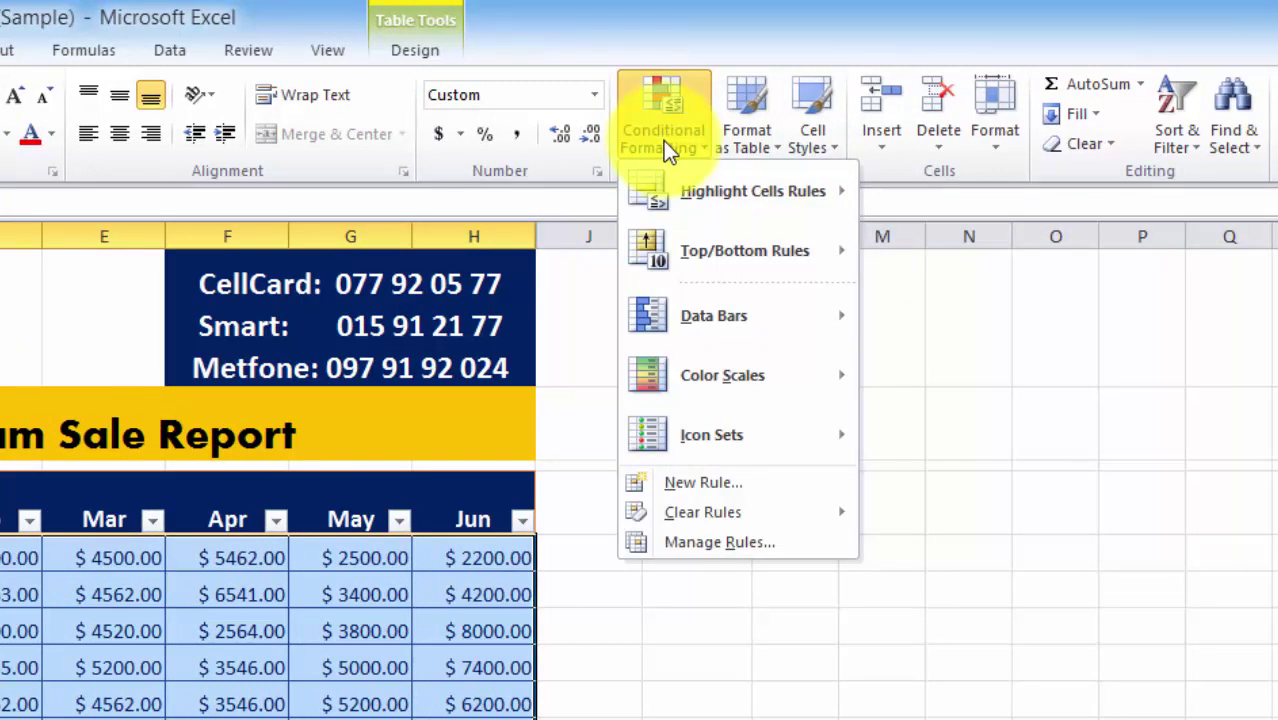
pyautogui.moveTo(758, 203)
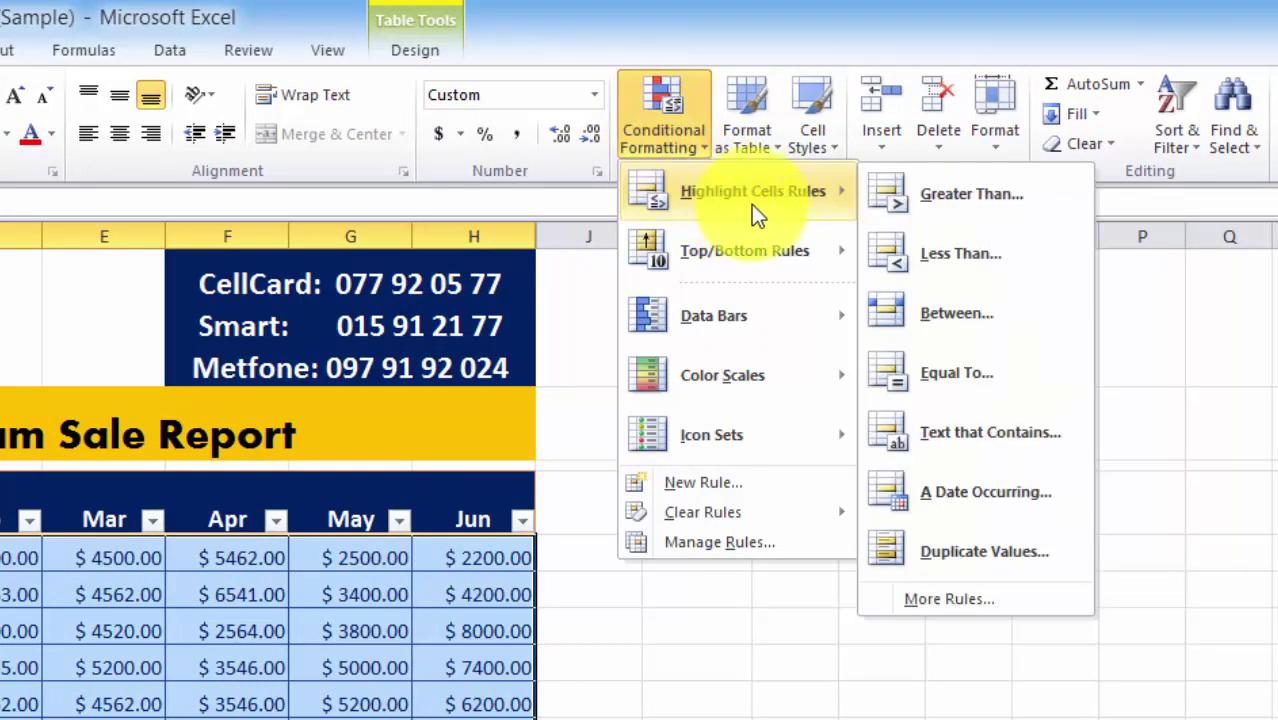
pyautogui.moveTo(691, 265)
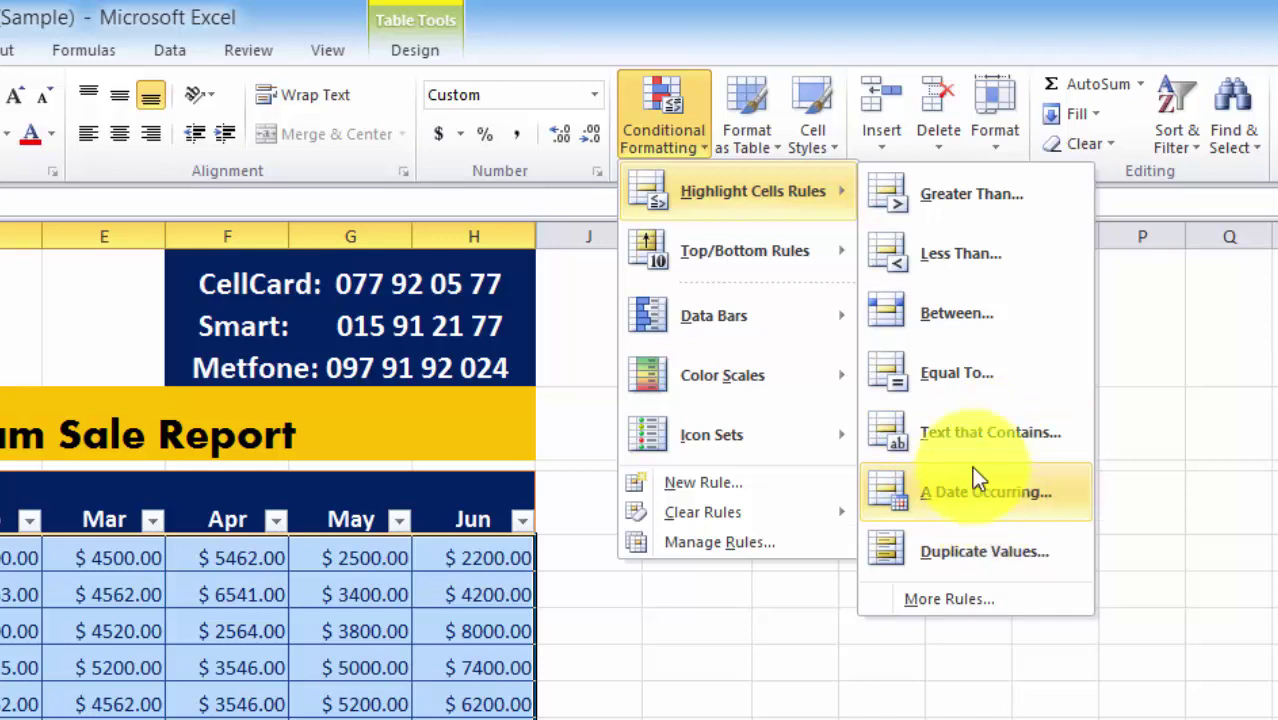
# Step: Start a Greater Than rule and set its threshold to 4000
pyautogui.click(970, 196)
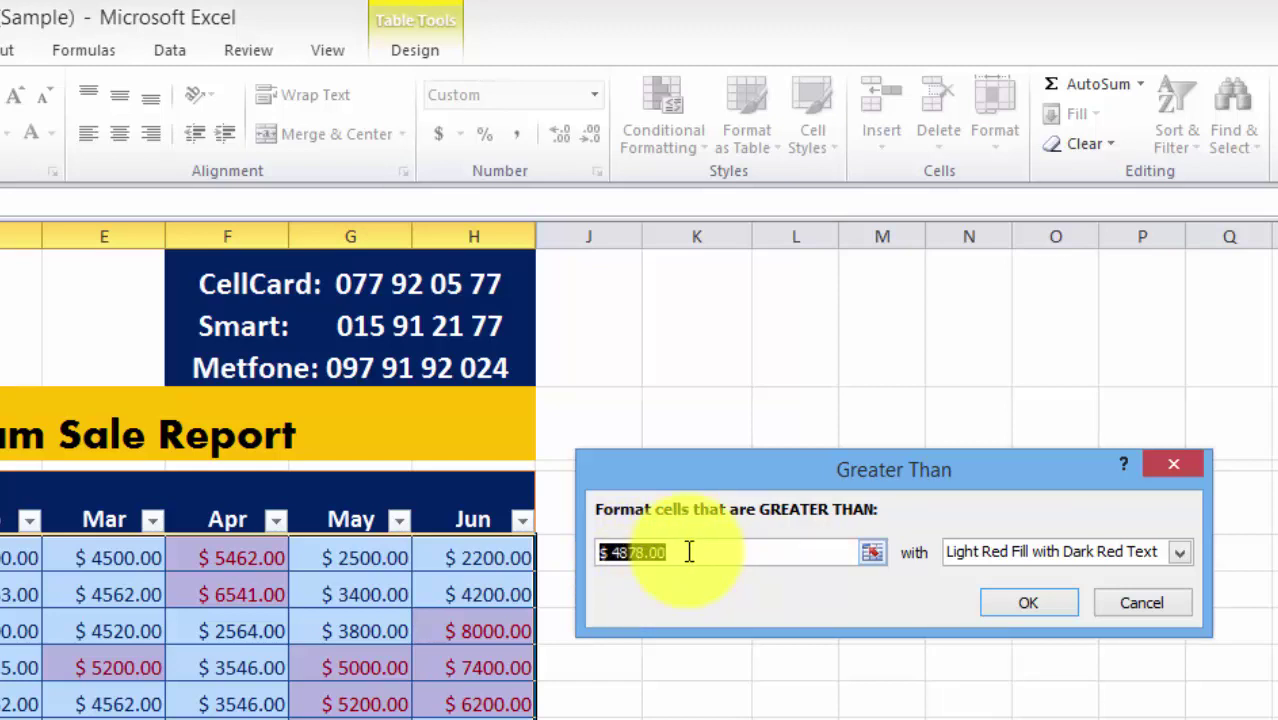
pyautogui.moveTo(689, 552); pyautogui.dragTo(612, 555)
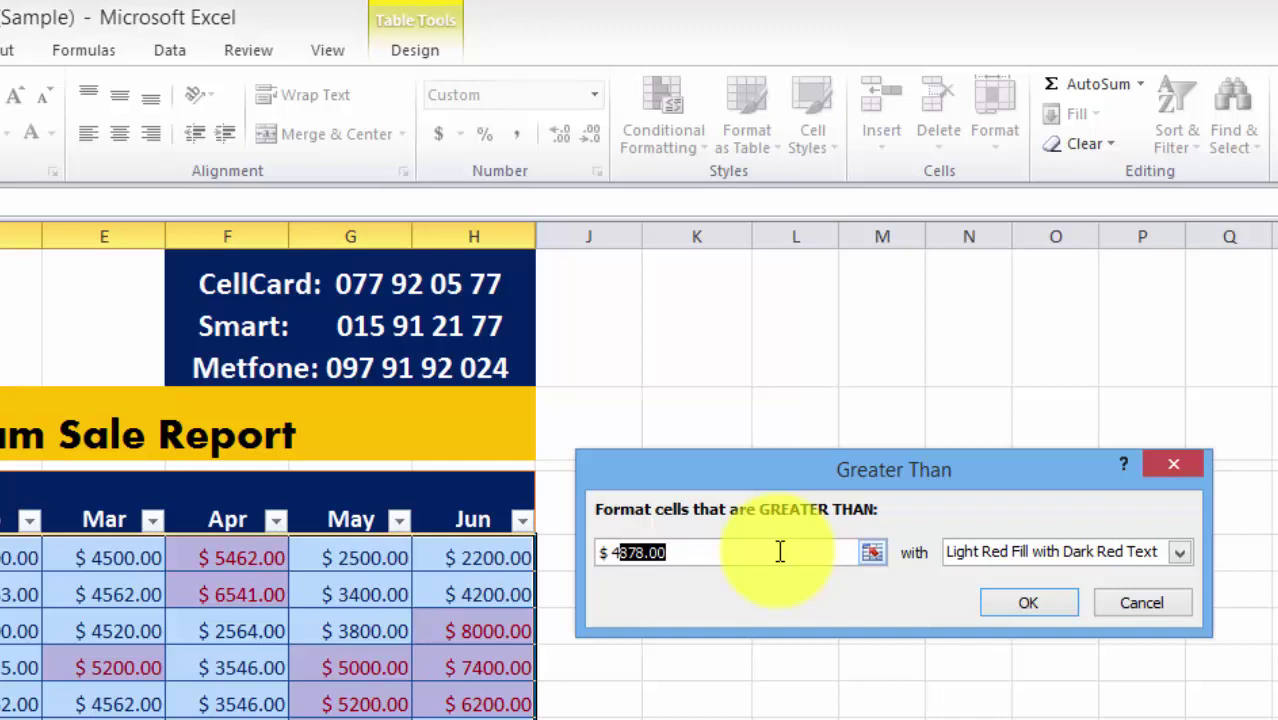
pyautogui.write('000')
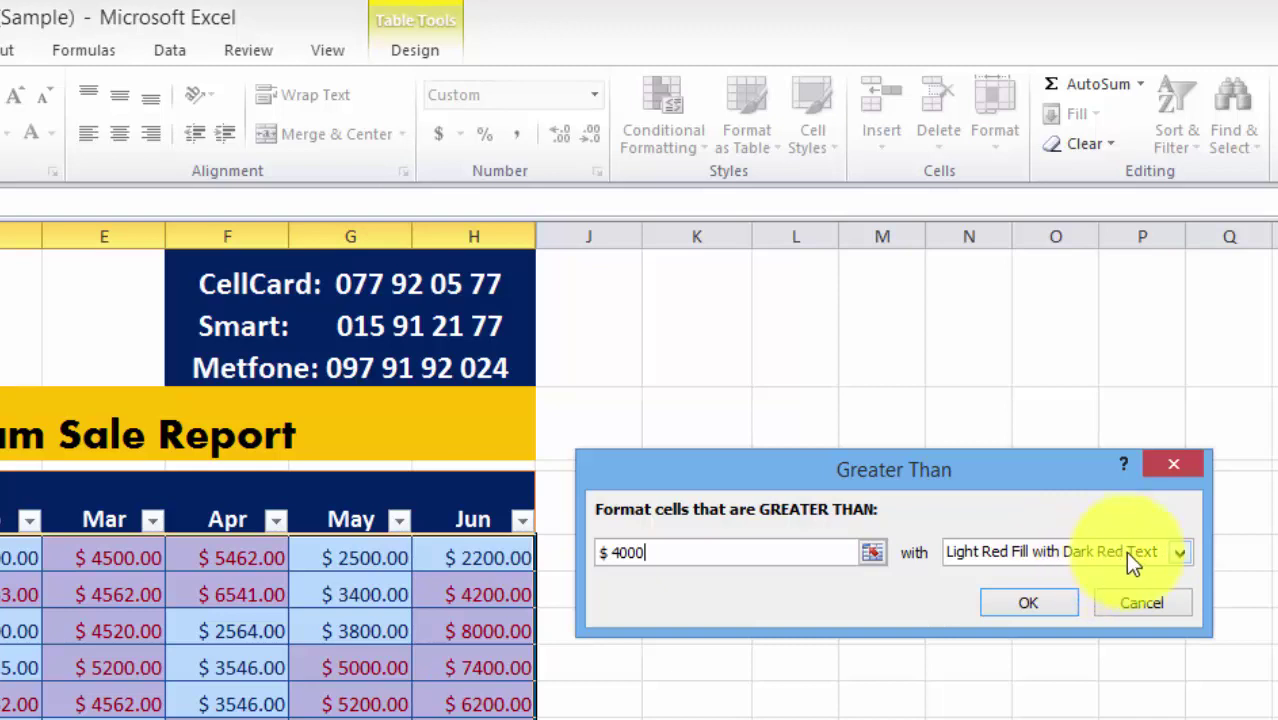
# Step: Apply the greater-than-4000 rule with Green Fill with Dark Green Text
pyautogui.click(1179, 551)
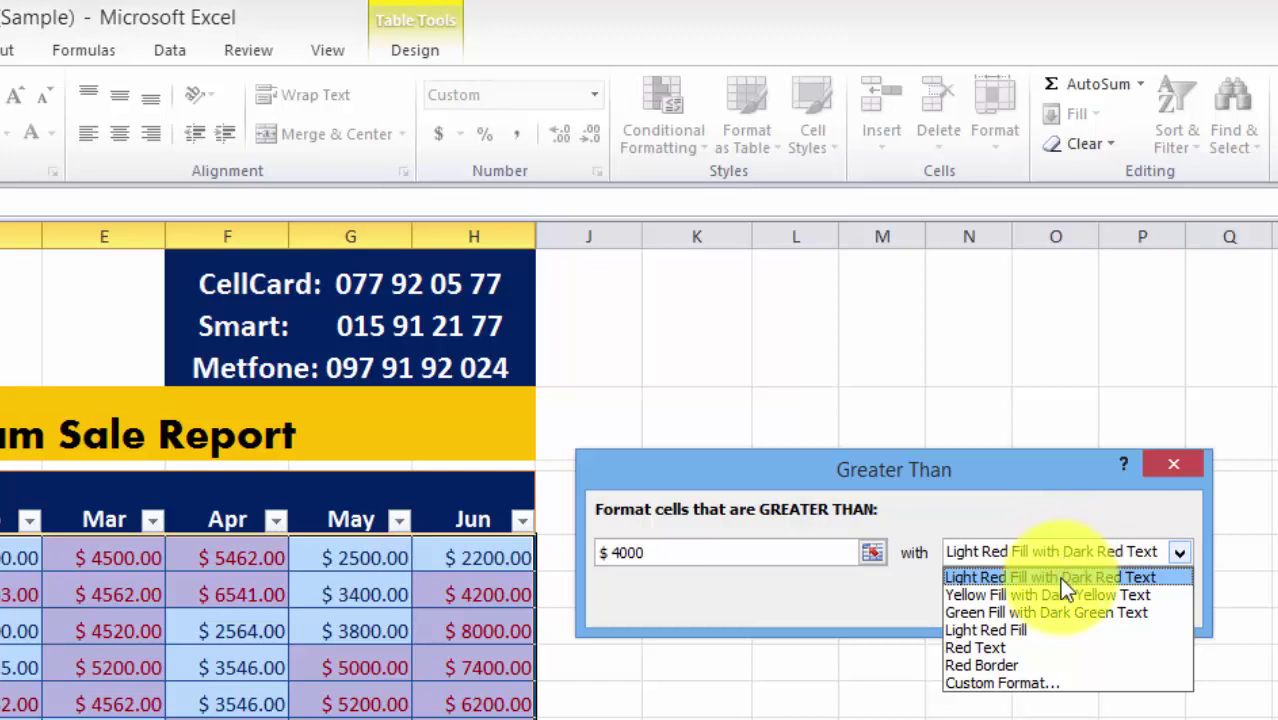
pyautogui.click(1106, 614)
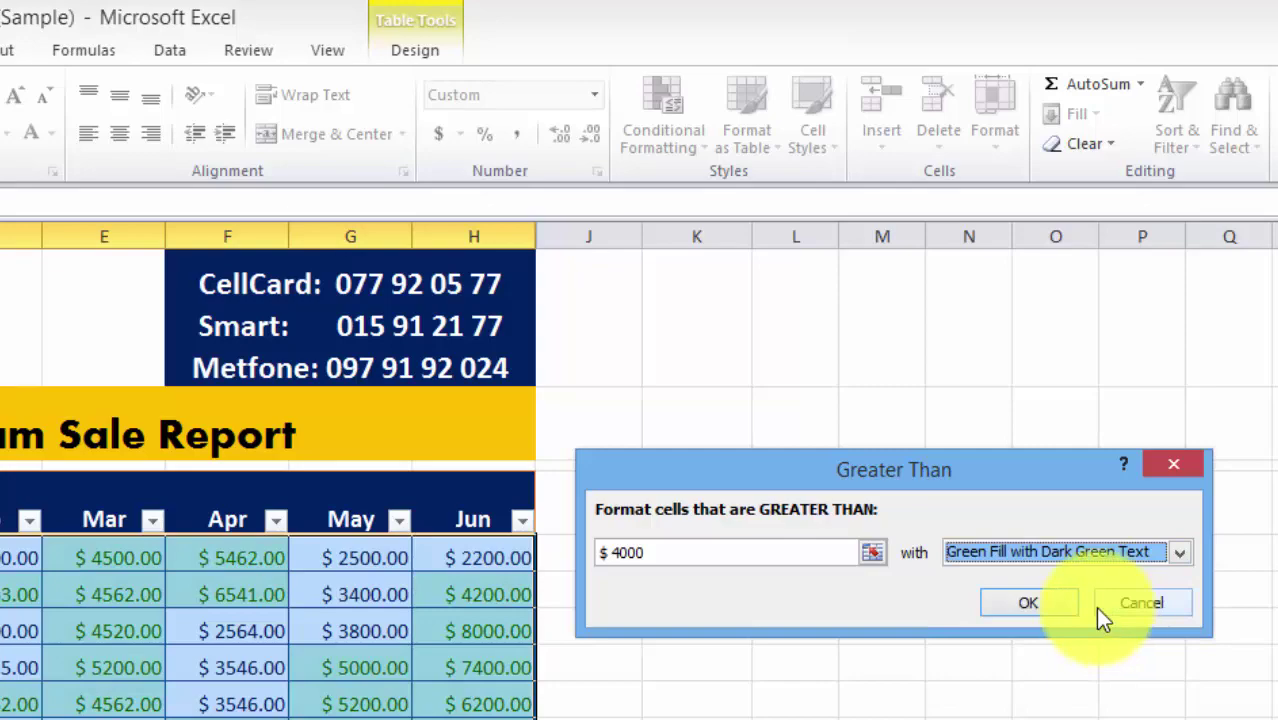
pyautogui.click(1037, 603)
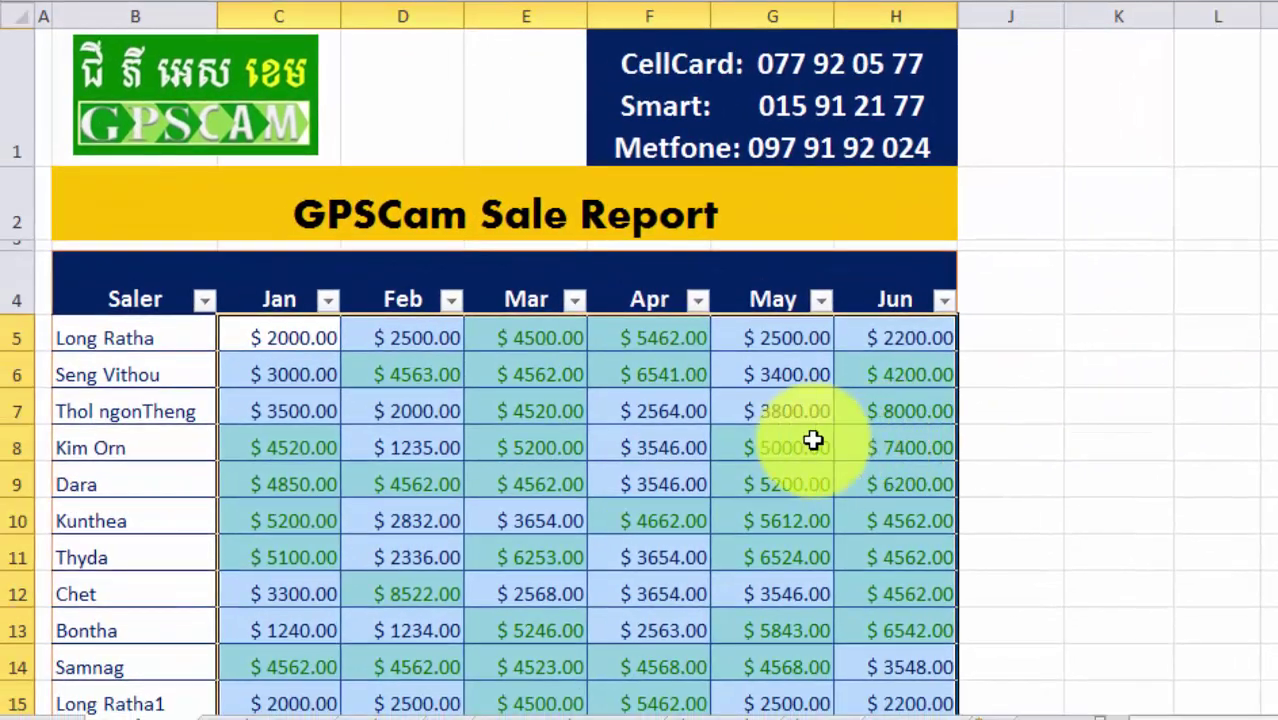
pyautogui.click(747, 338)
pyautogui.scroll(-2, 727, 356)
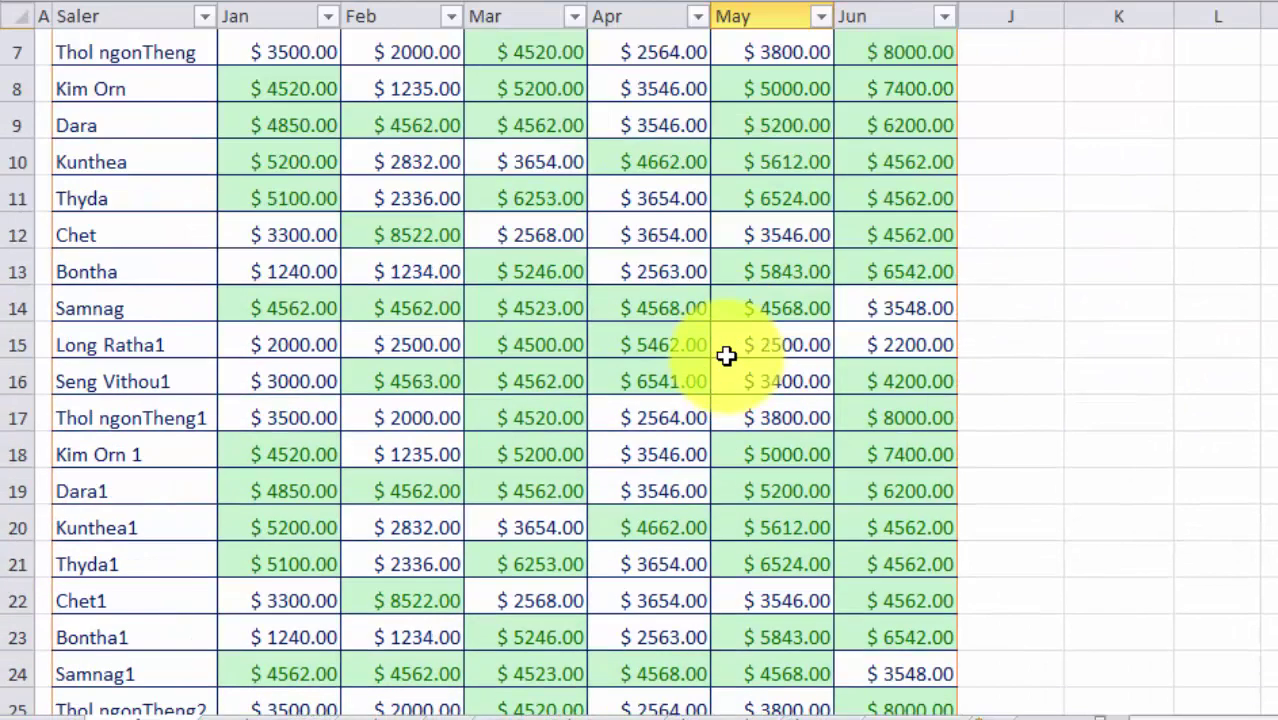
pyautogui.scroll(2, 724, 388)
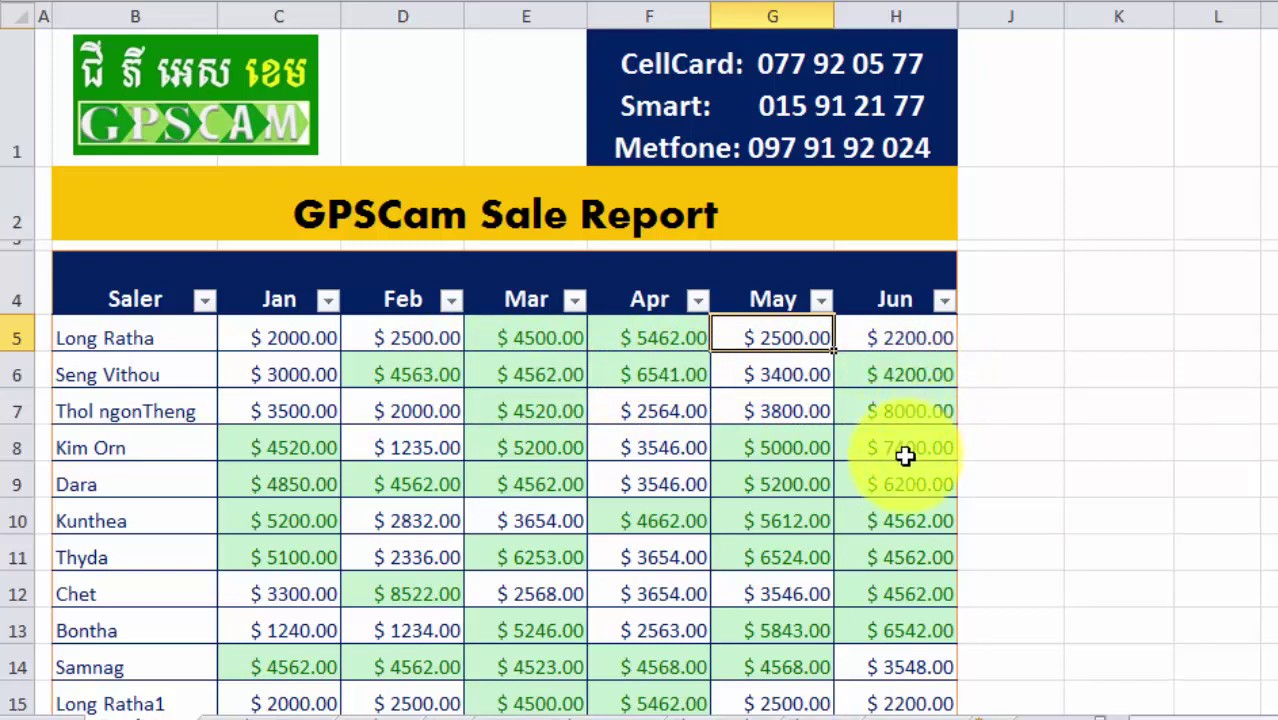
pyautogui.click(905, 373)
pyautogui.scroll(-2, 916, 430)
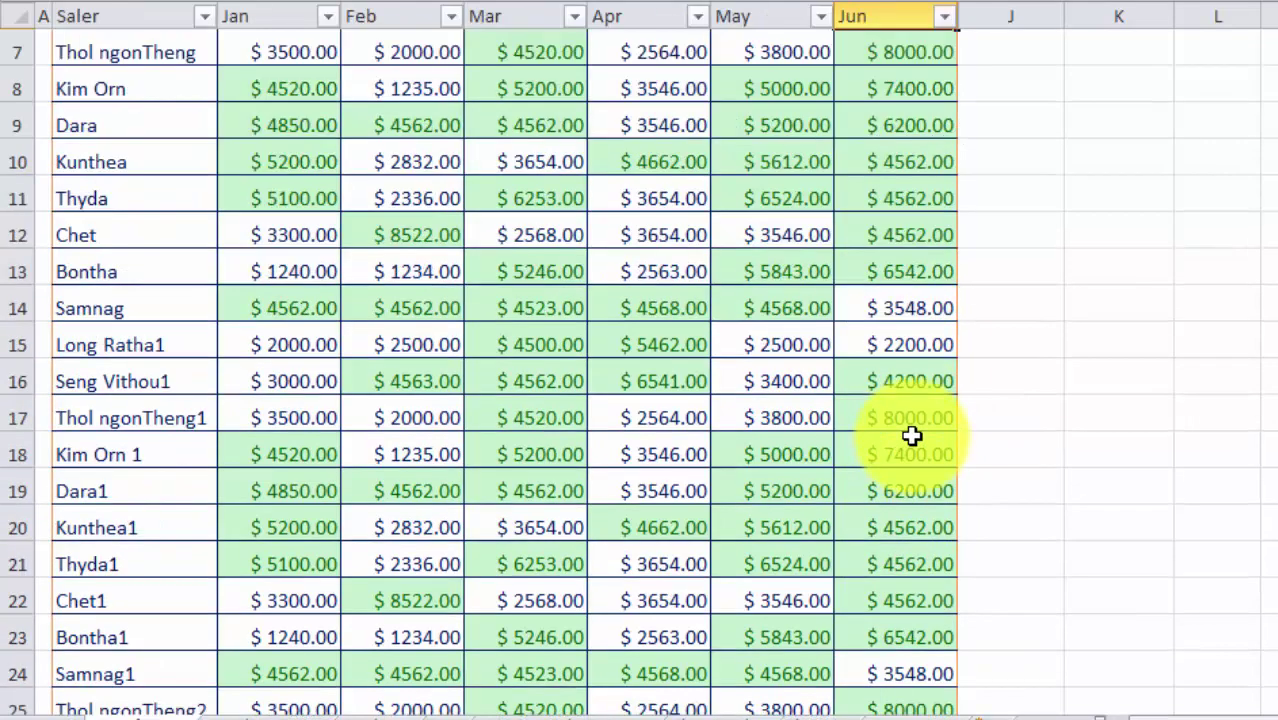
pyautogui.scroll(-2, 912, 435)
pyautogui.scroll(-2, 912, 435)
pyautogui.scroll(-1, 912, 435)
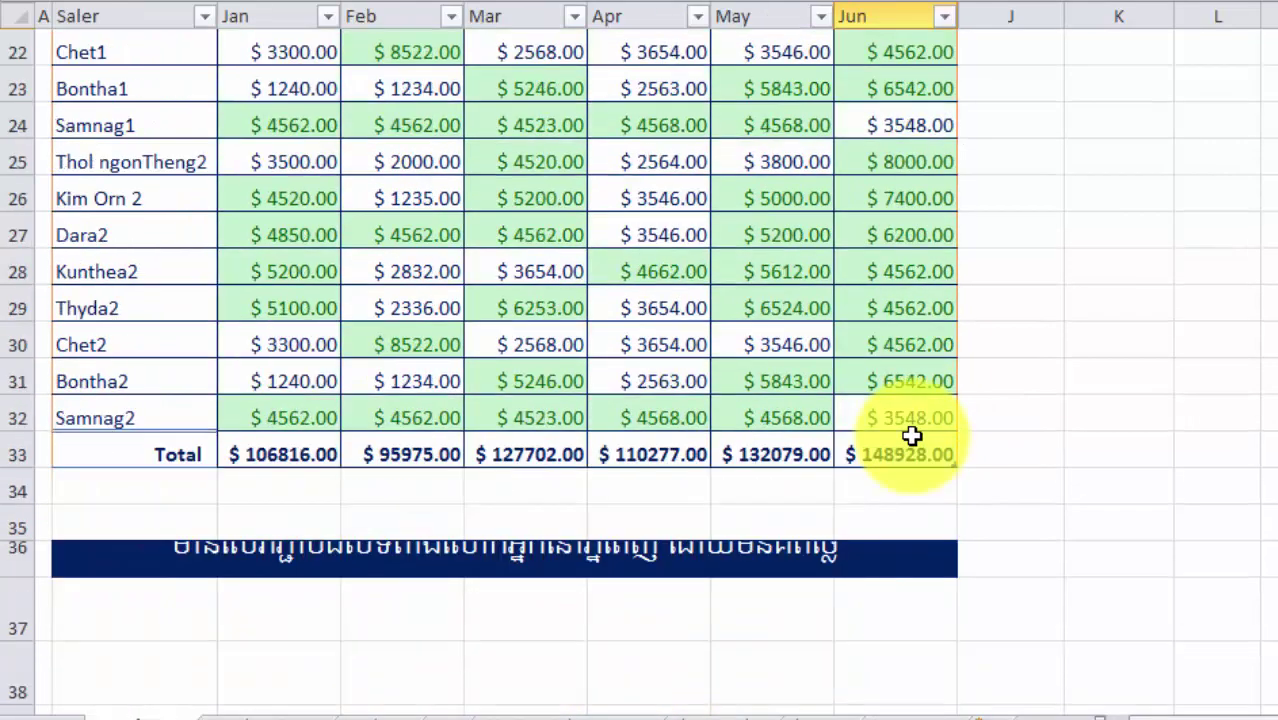
pyautogui.scroll(4, 912, 435)
pyautogui.scroll(3, 912, 435)
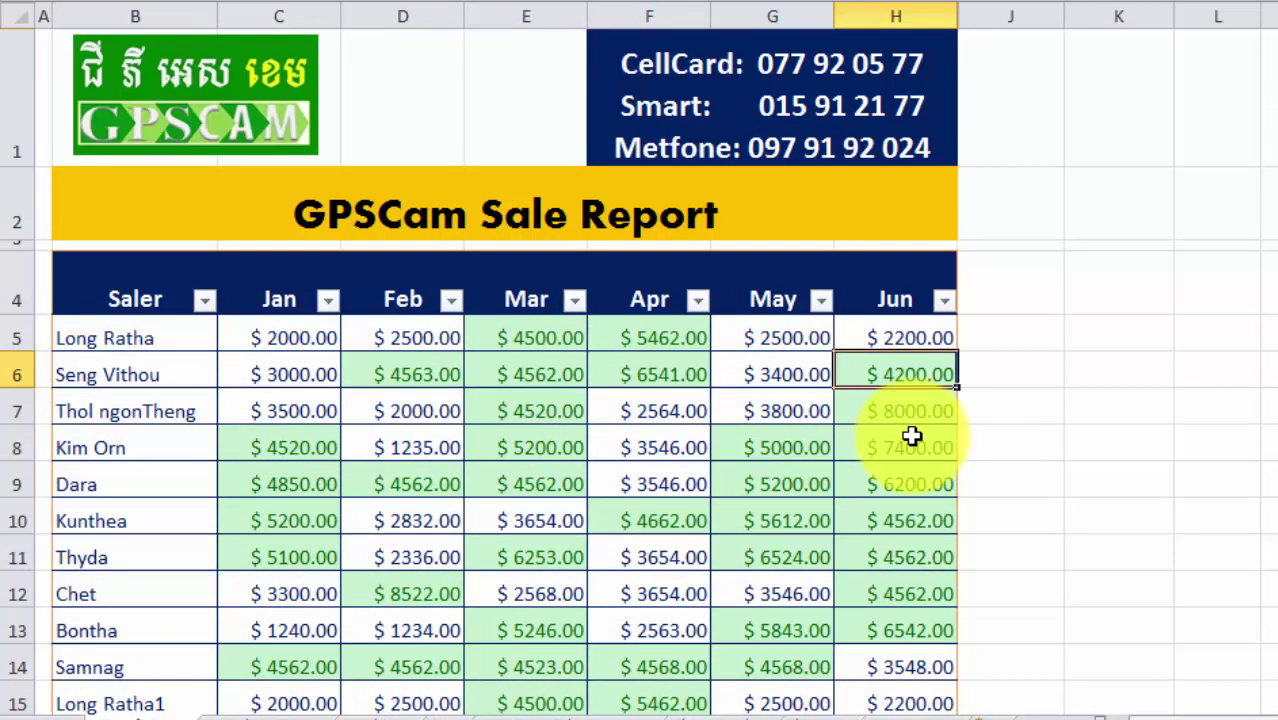
pyautogui.click(290, 365)
pyautogui.click(297, 410)
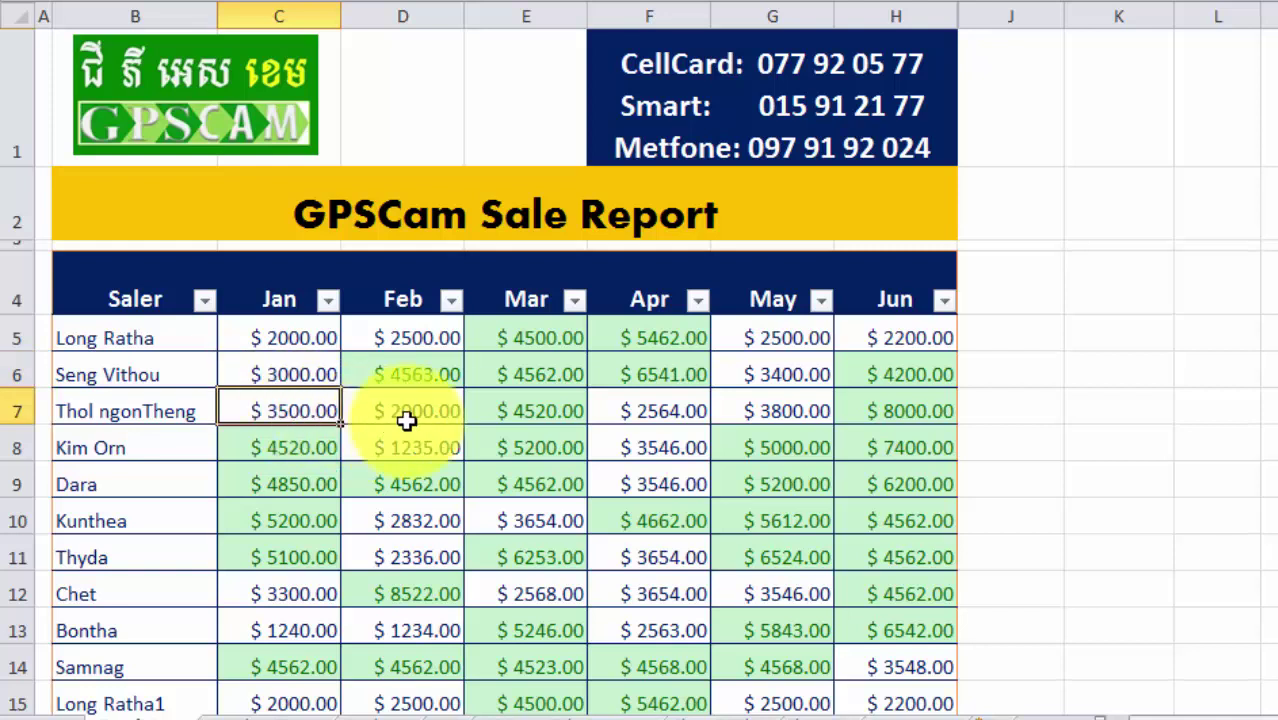
pyautogui.click(410, 420)
pyautogui.click(412, 440)
pyautogui.click(650, 414)
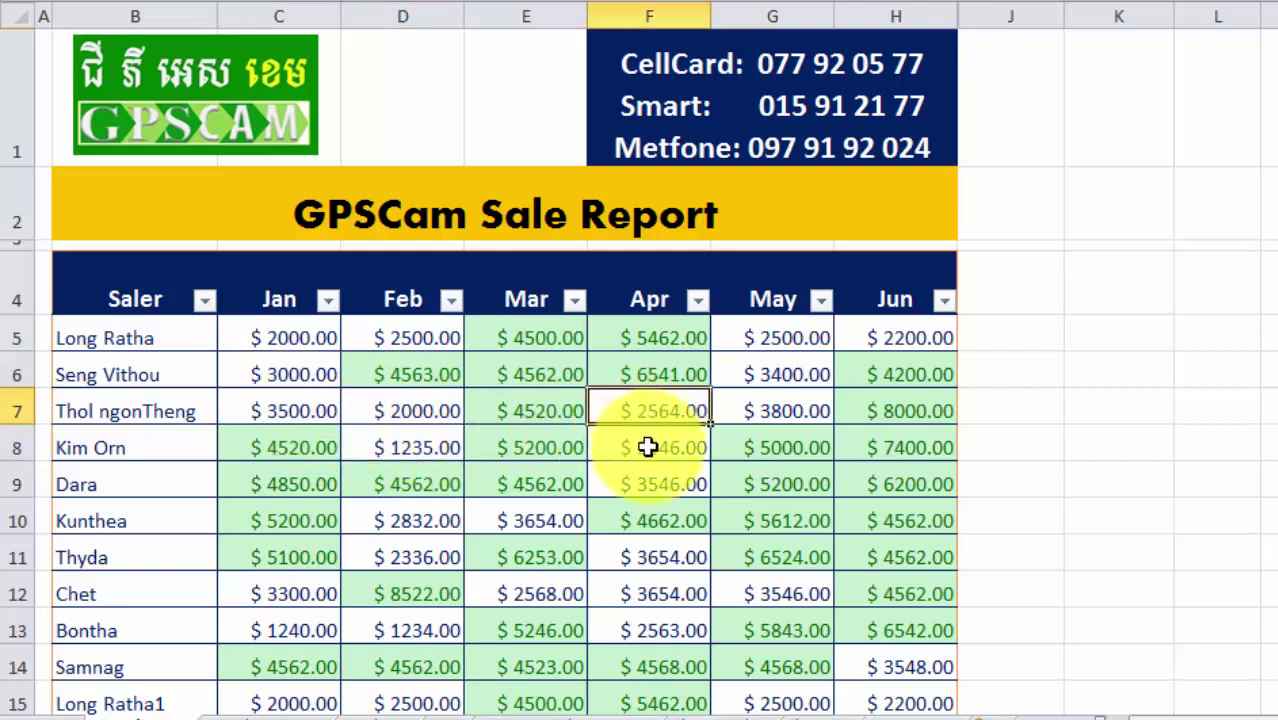
pyautogui.click(648, 447)
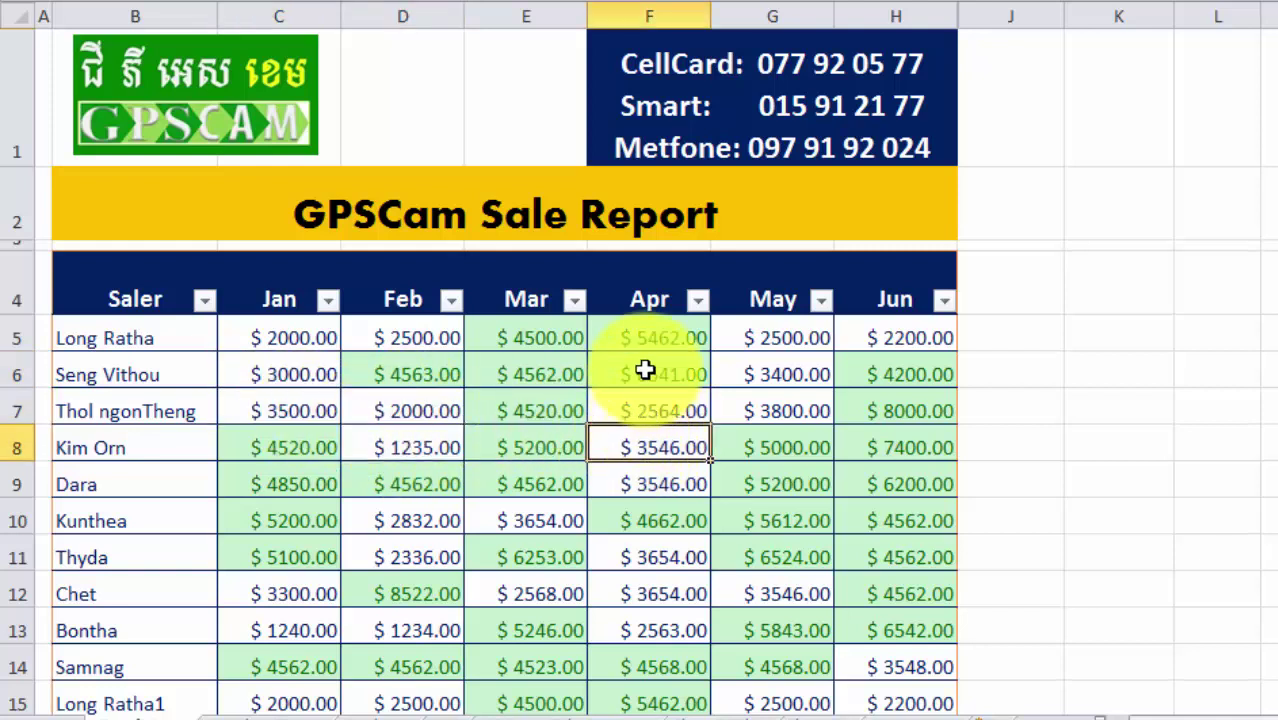
# Step: Reselect all the monthly sales figures together with the Total row
pyautogui.moveTo(274, 339); pyautogui.dragTo(420, 376)
pyautogui.moveTo(588, 400); pyautogui.dragTo(852, 716)
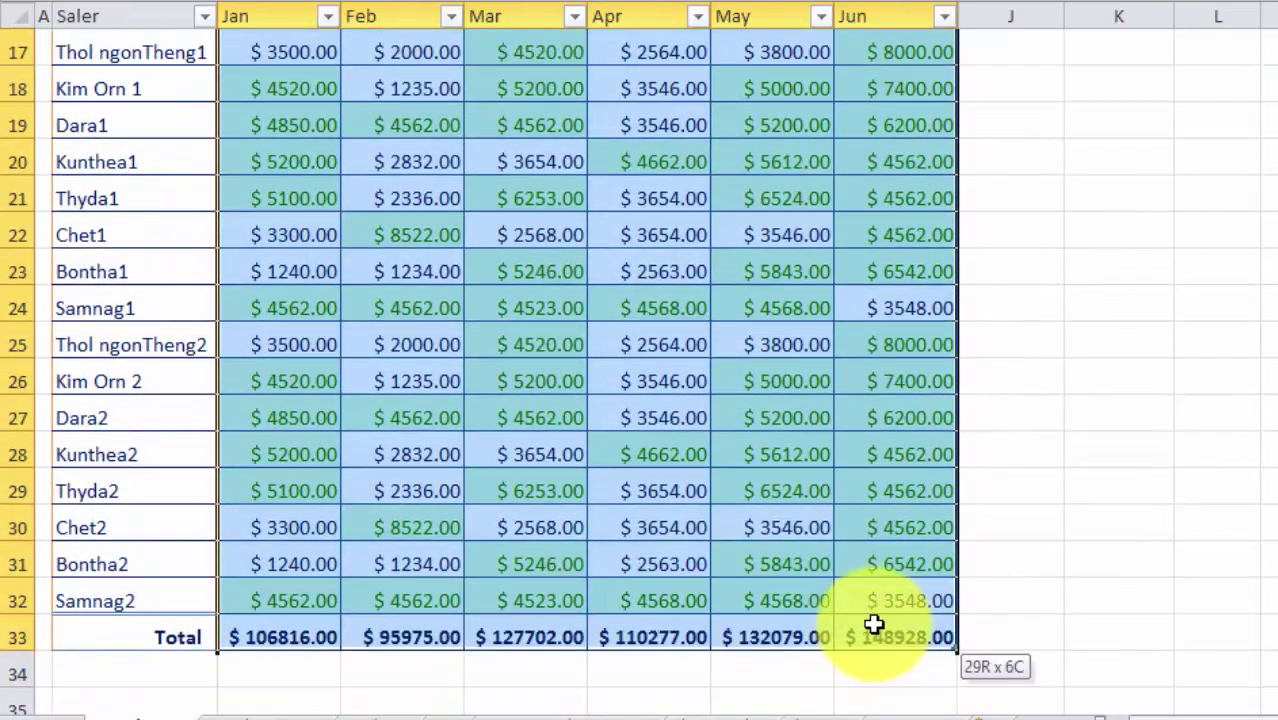
pyautogui.moveTo(852, 716); pyautogui.dragTo(884, 625)
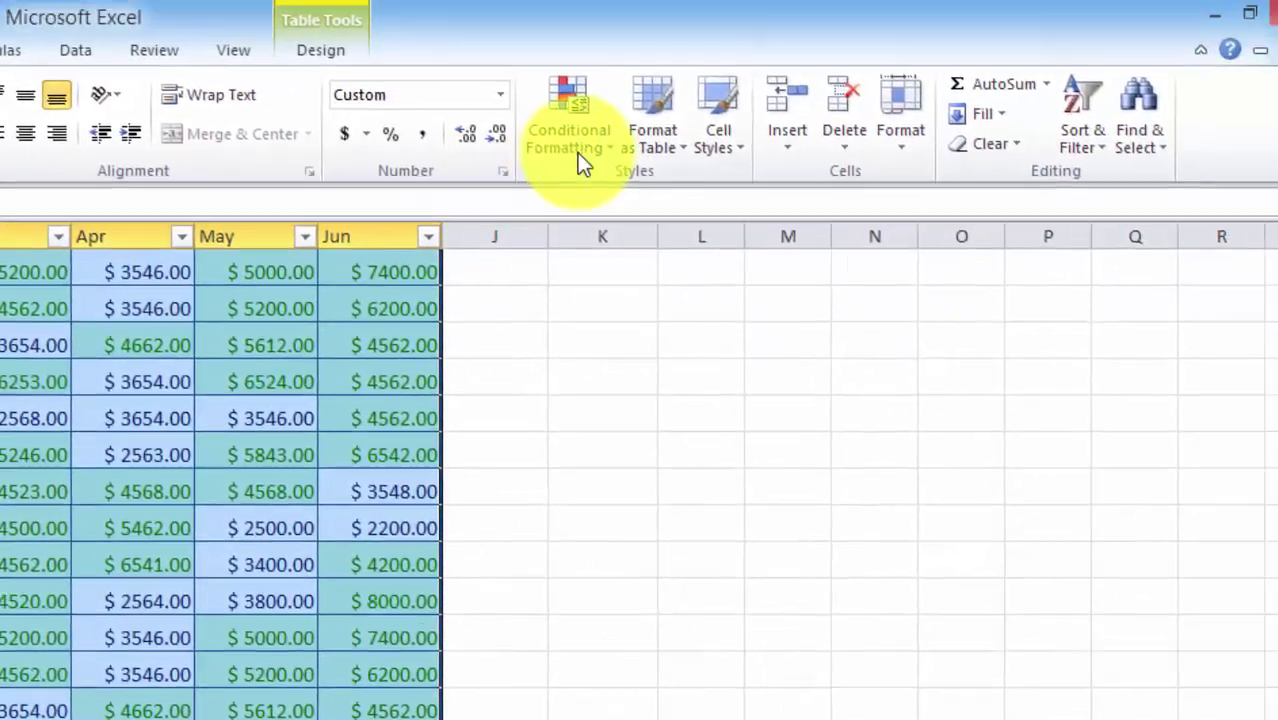
pyautogui.scroll(10, 382, 593)
# Step: Preview orange gradient Data Bars from Conditional Formatting on the selected sales figures
pyautogui.click(595, 138)
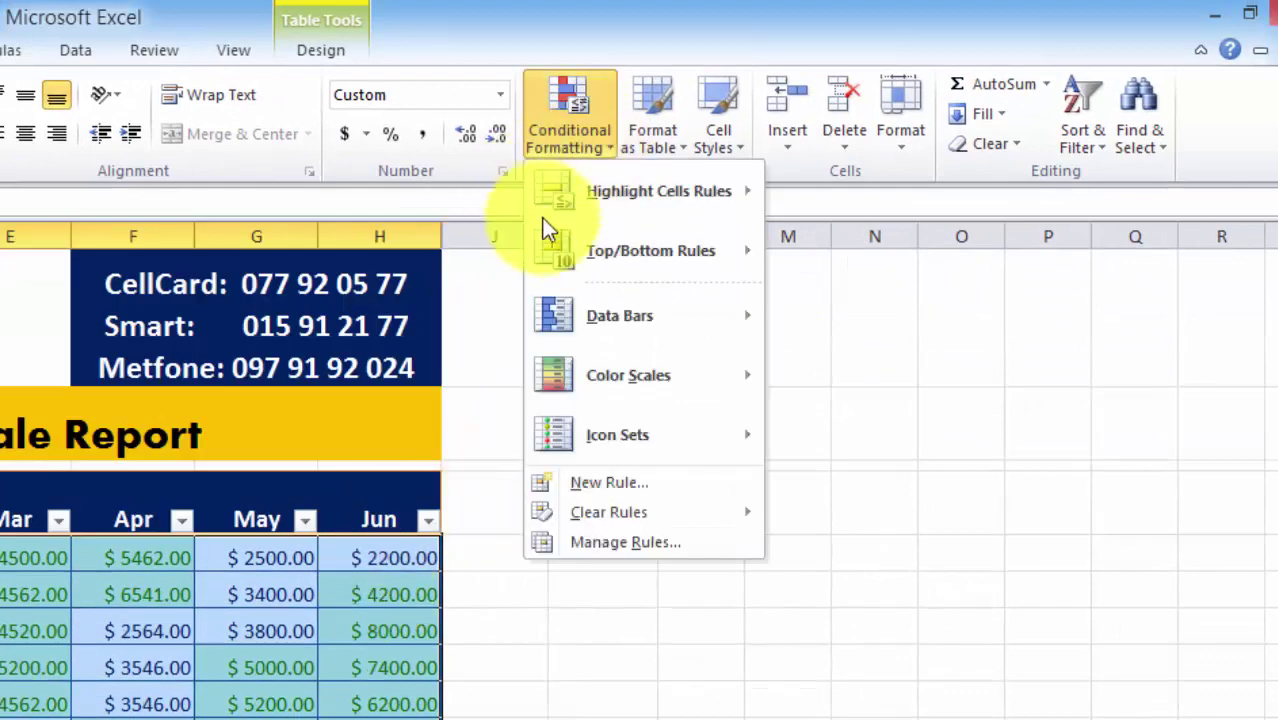
pyautogui.moveTo(723, 197)
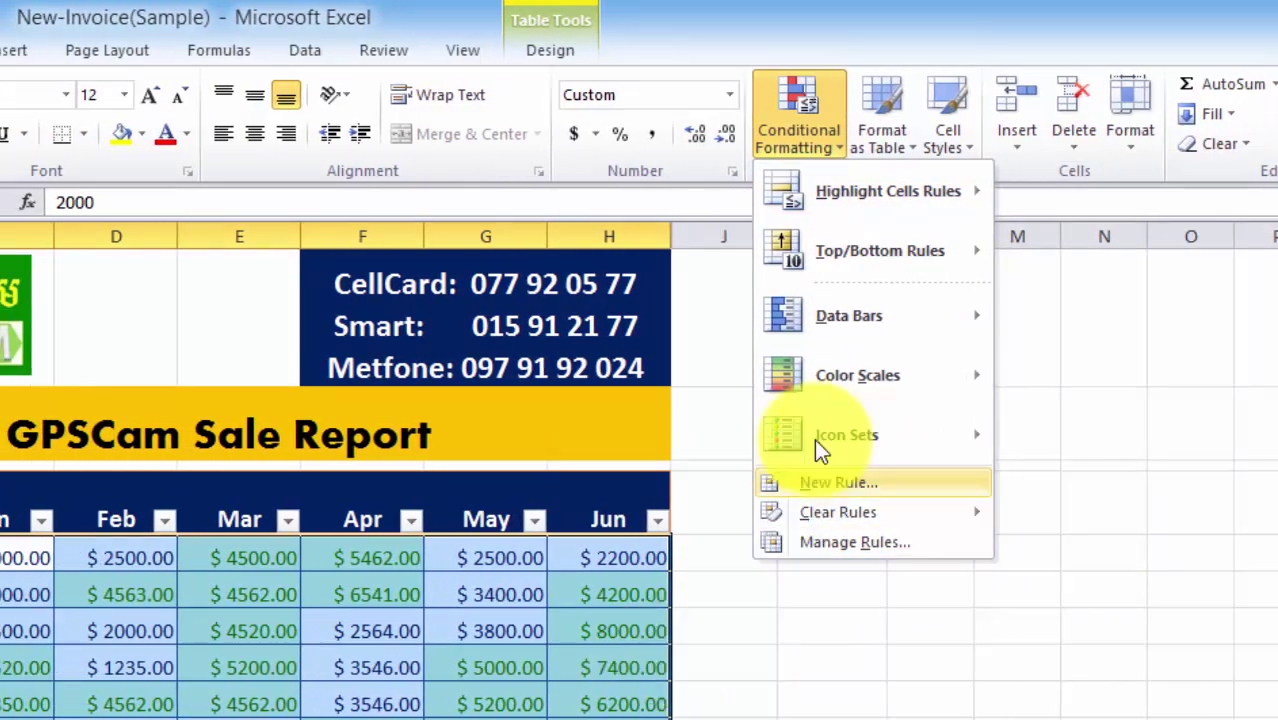
pyautogui.moveTo(724, 402)
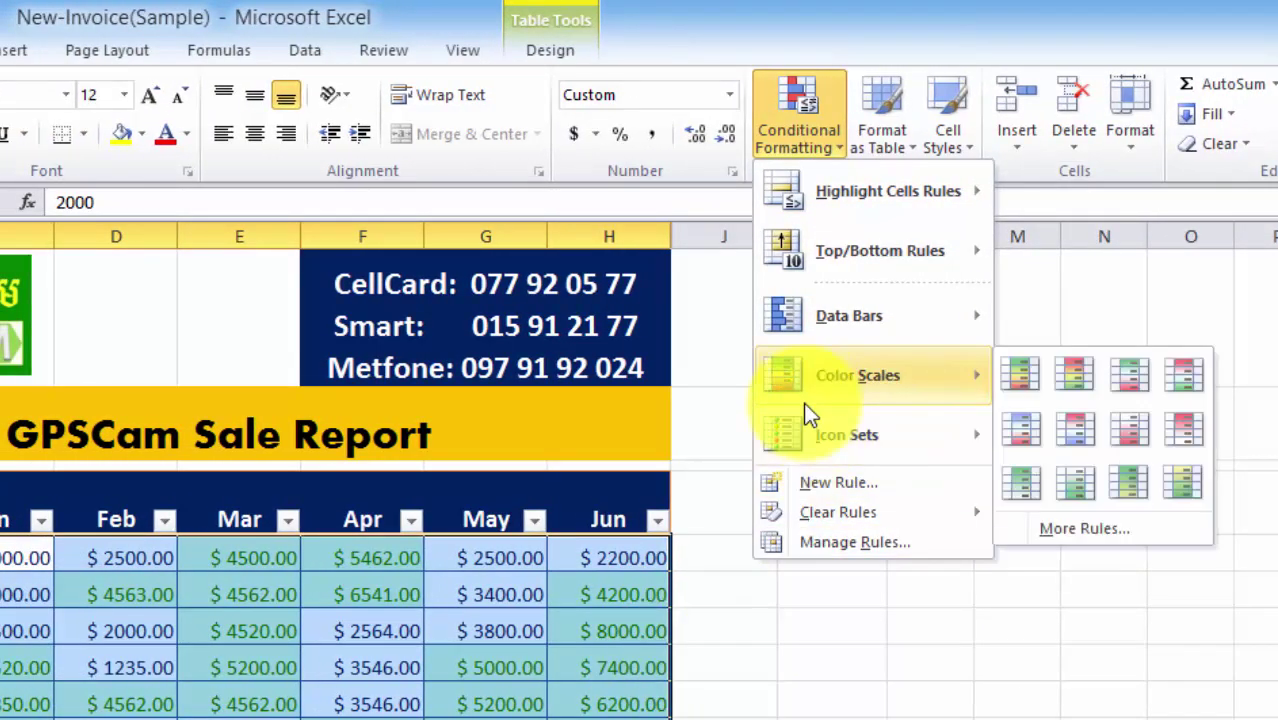
pyautogui.moveTo(809, 204)
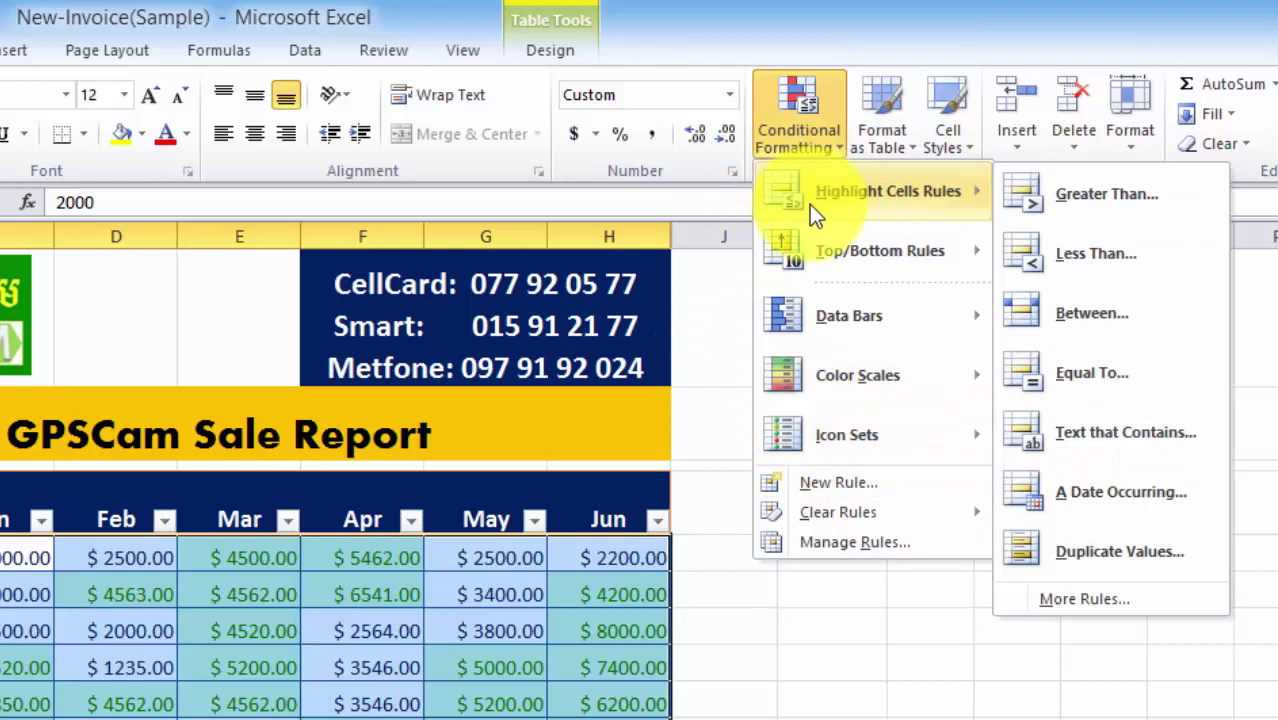
pyautogui.moveTo(851, 317)
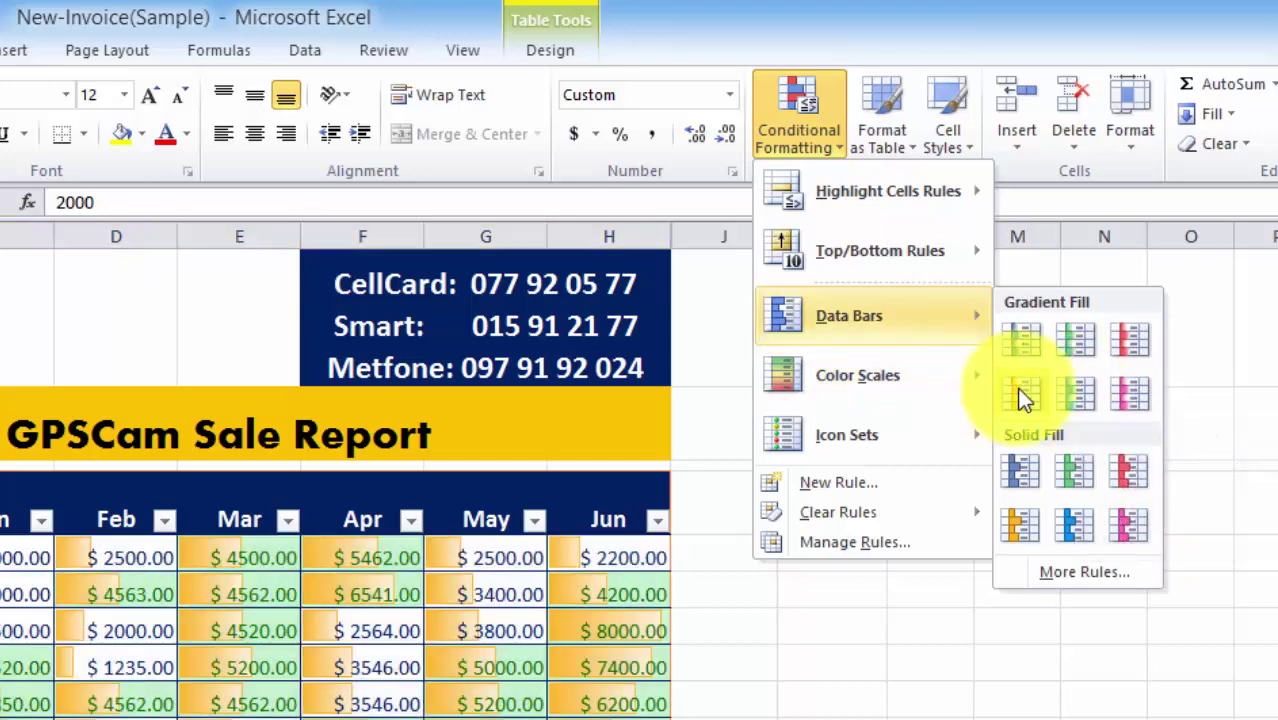
# Step: Show the Color Scales swatches for the selected sales figures instead of Data Bars
pyautogui.moveTo(917, 388)
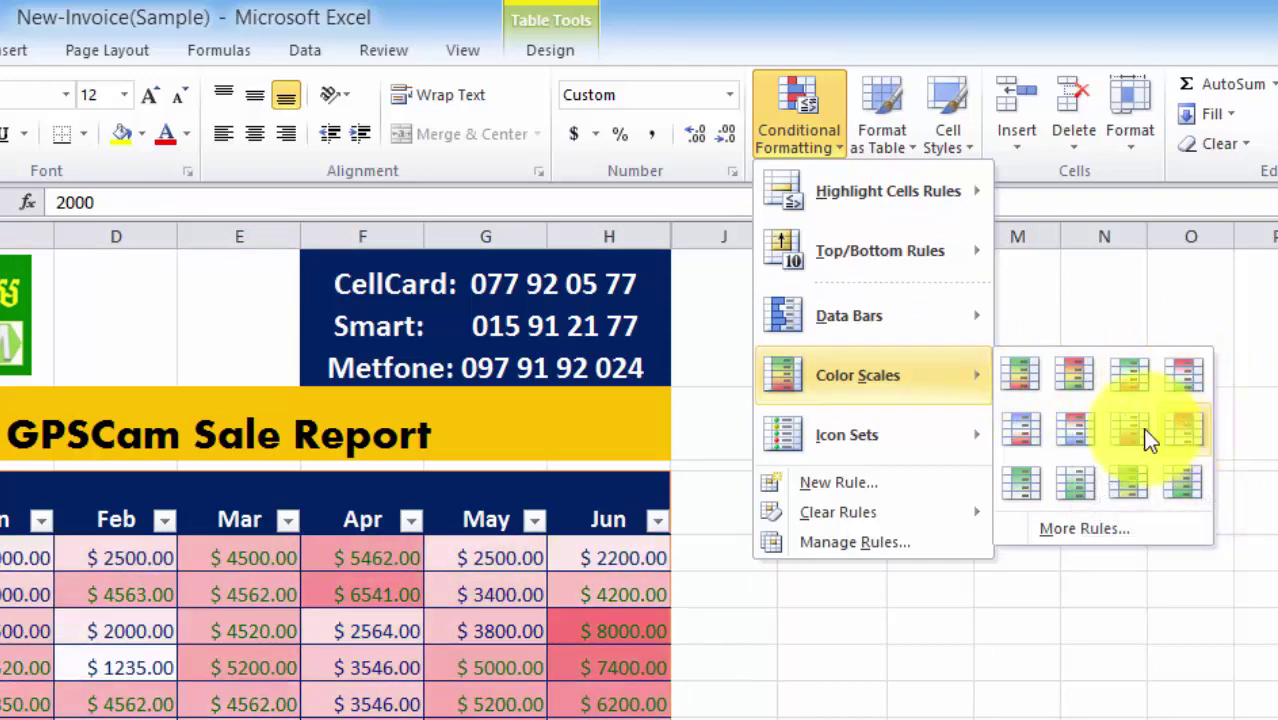
pyautogui.moveTo(990, 434)
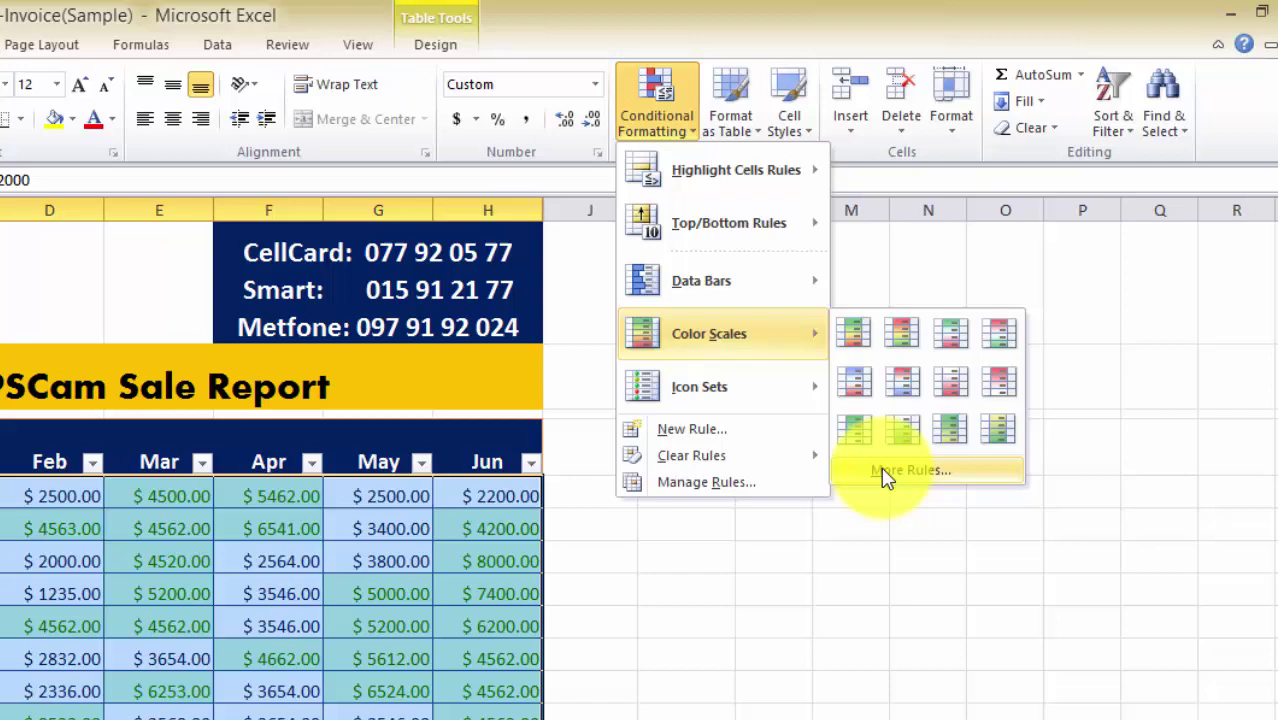
pyautogui.click(885, 472)
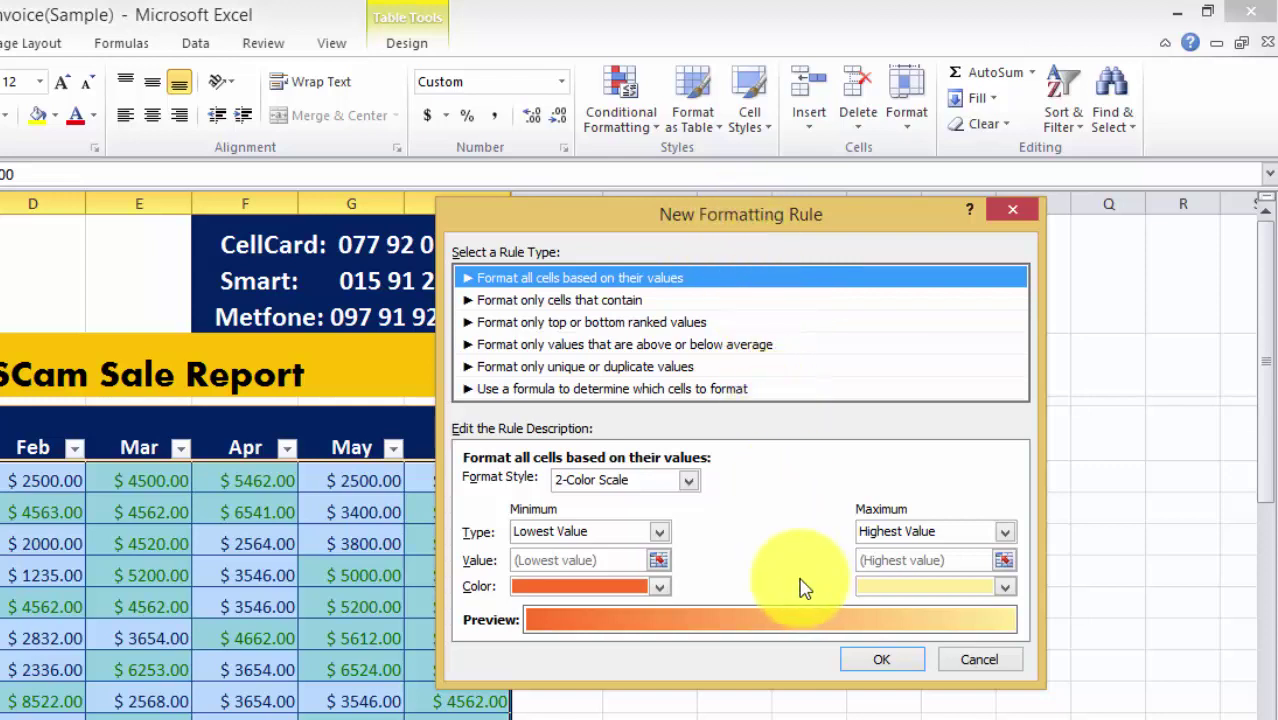
pyautogui.click(700, 487)
pyautogui.click(699, 487)
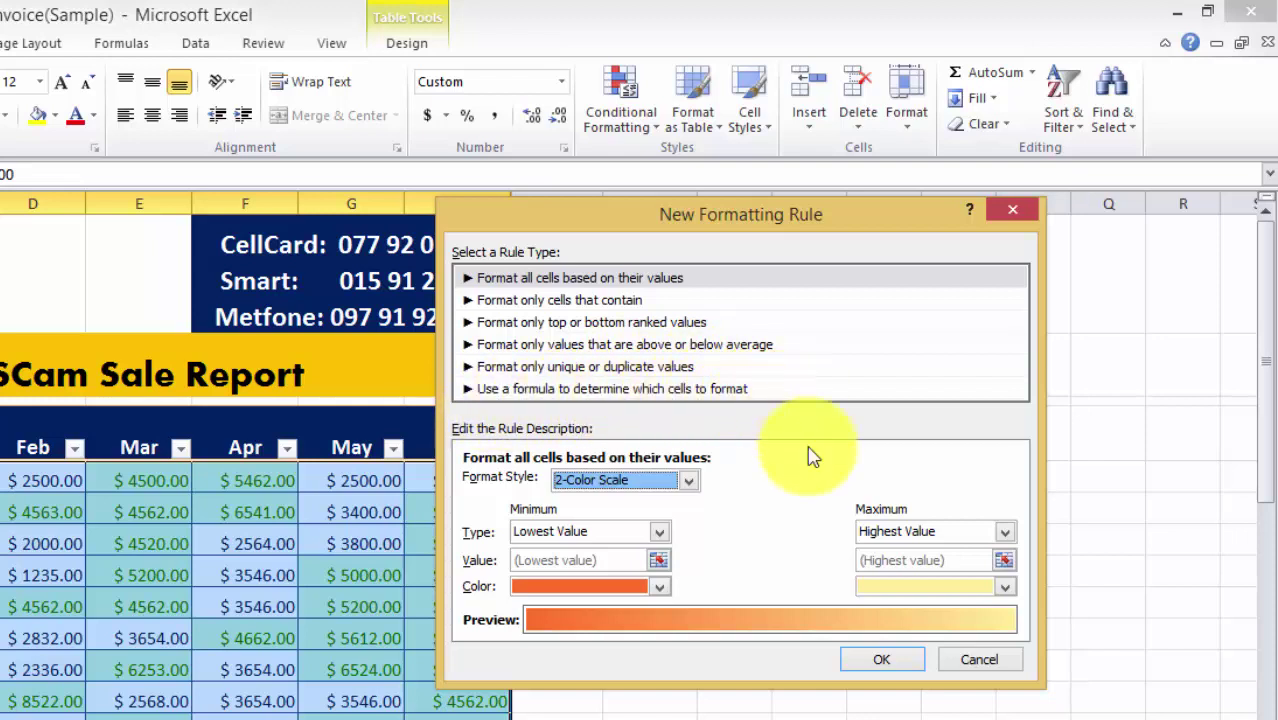
pyautogui.click(980, 662)
# Step: Preview the 5 Arrows (Colored) icon set from Conditional Formatting > Icon Sets
pyautogui.click(624, 128)
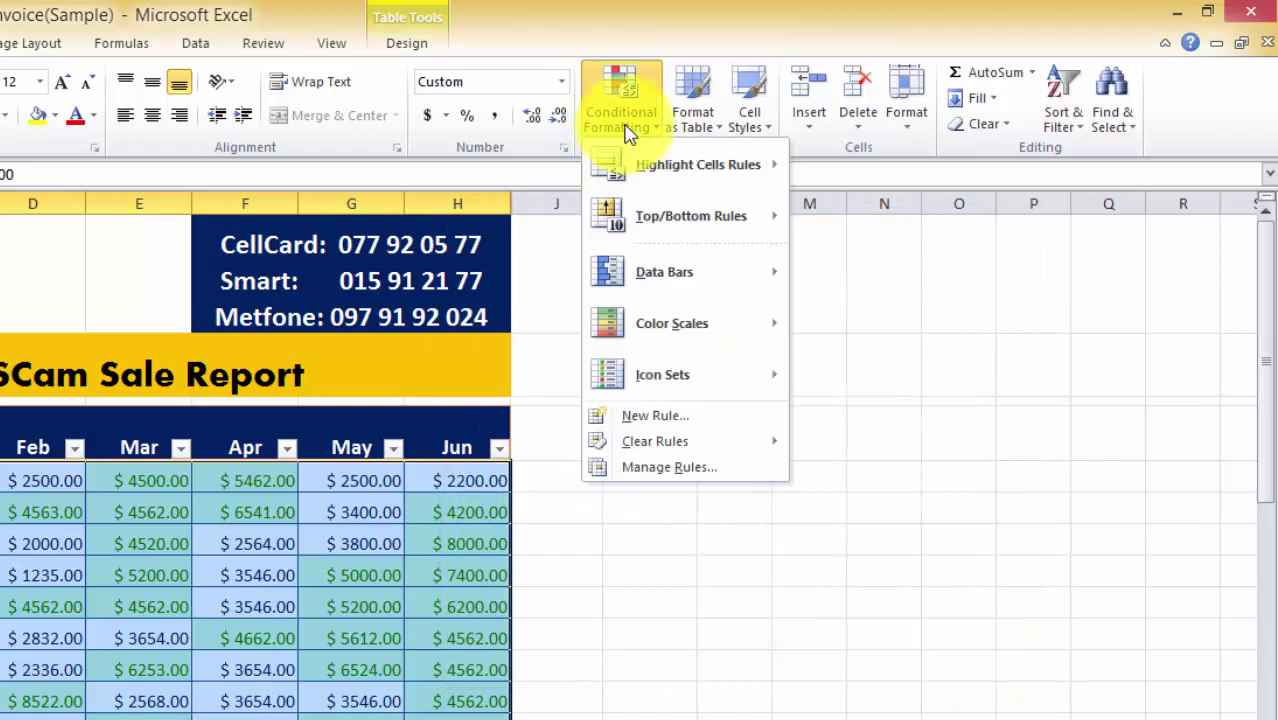
pyautogui.moveTo(713, 372)
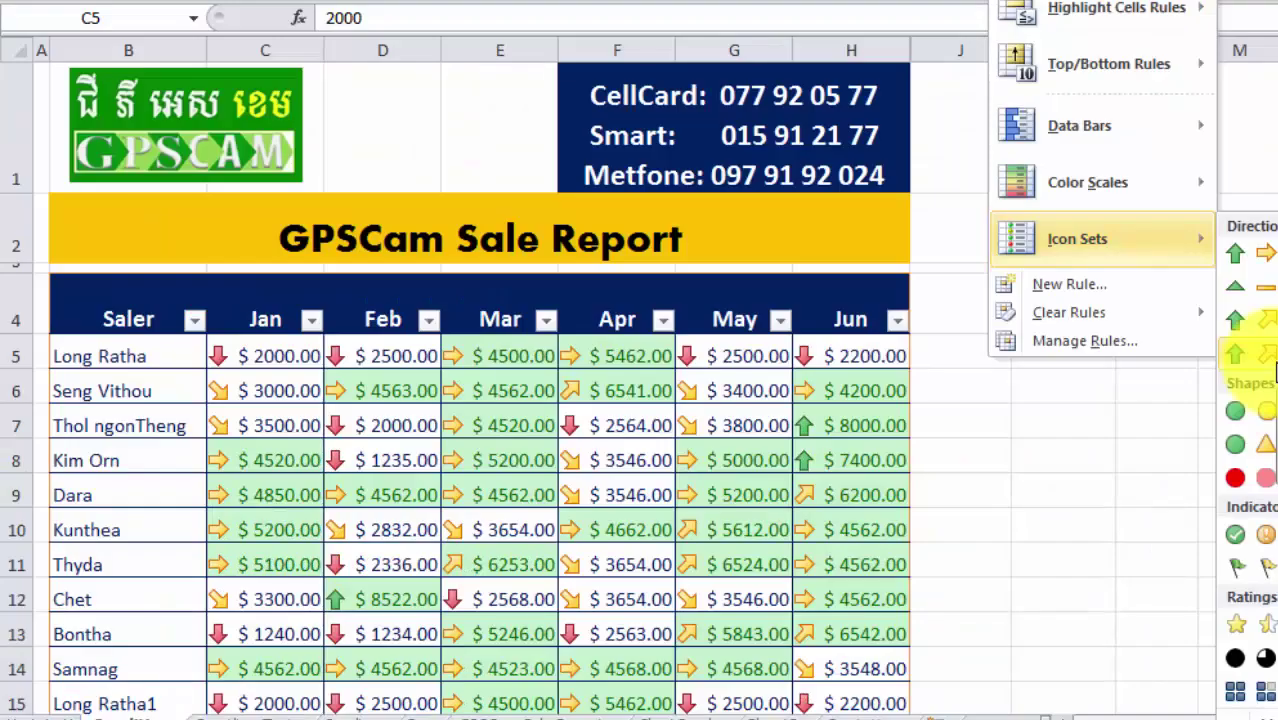
# Step: Apply the 5 Arrows (Colored) icon set, then click cells F8 and F6 and scroll to check the arrows
pyautogui.click(843, 485)
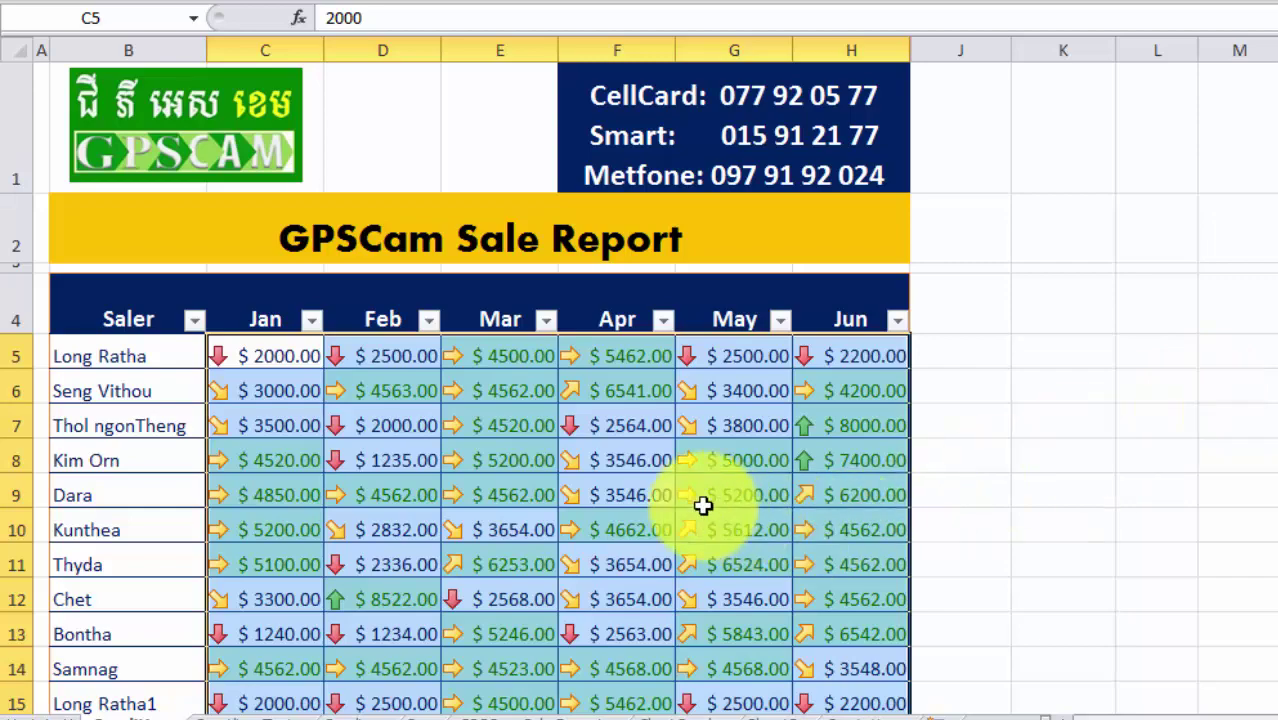
pyautogui.click(614, 459)
pyautogui.scroll(-5, 613, 456)
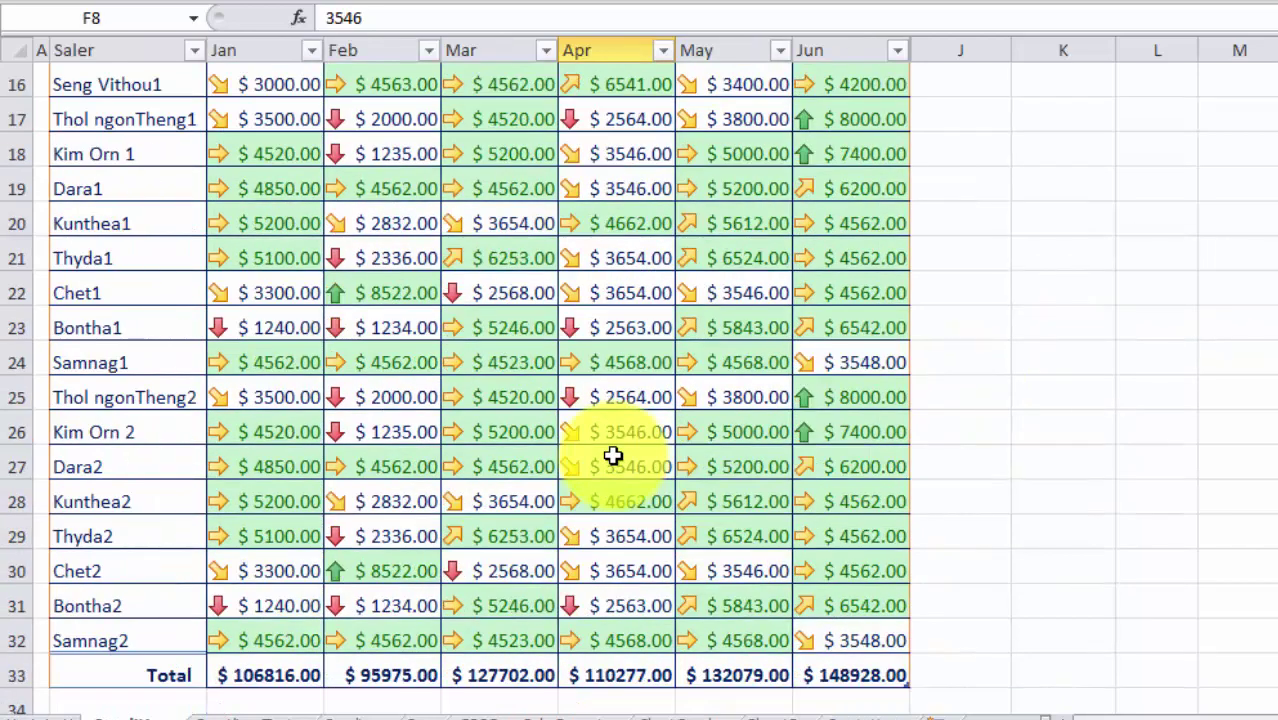
pyautogui.scroll(3, 613, 456)
pyautogui.scroll(2, 613, 456)
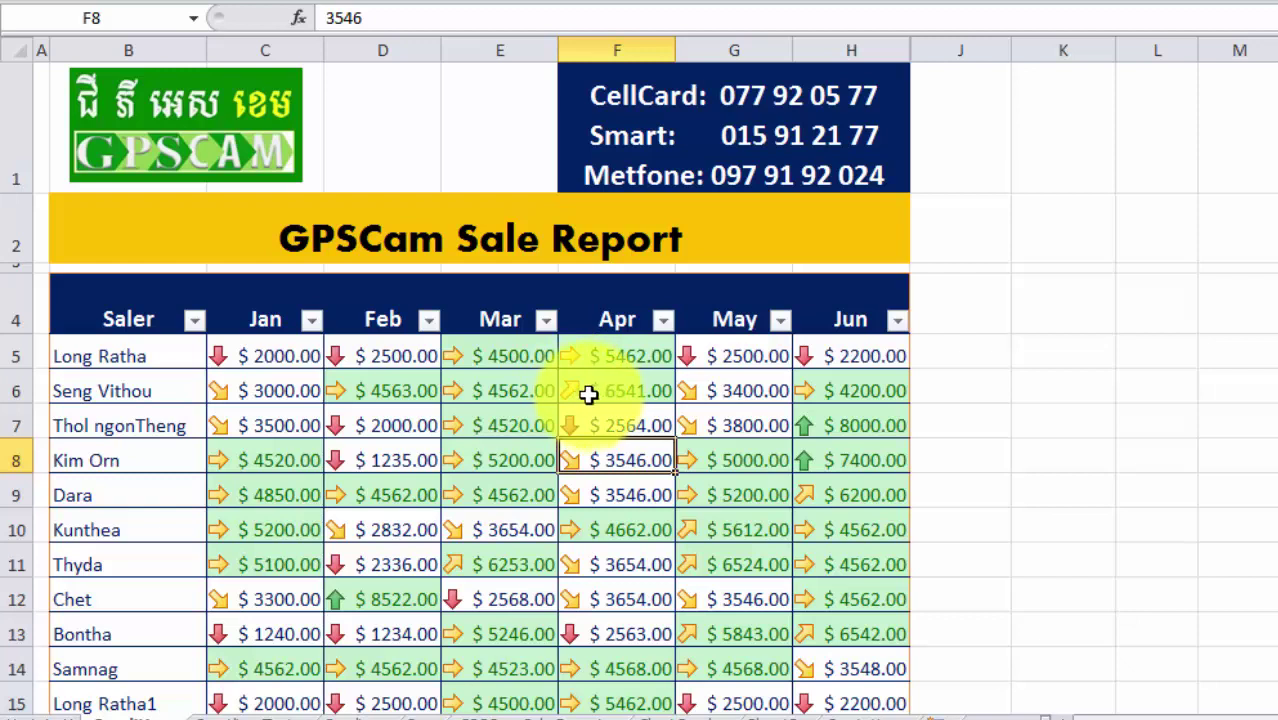
pyautogui.click(594, 389)
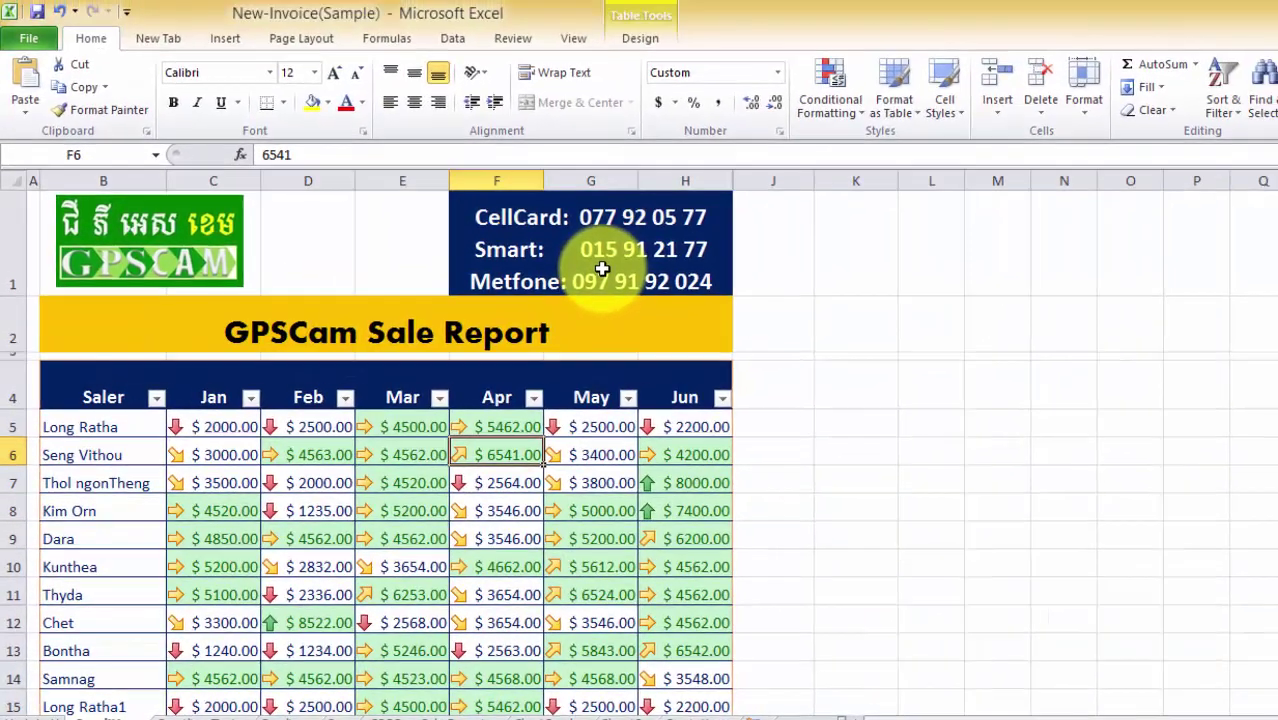
# Step: Open the Conditional Formatting Rules Manager listing the rules for $C$5:$H$32 and move it lower
pyautogui.click(826, 112)
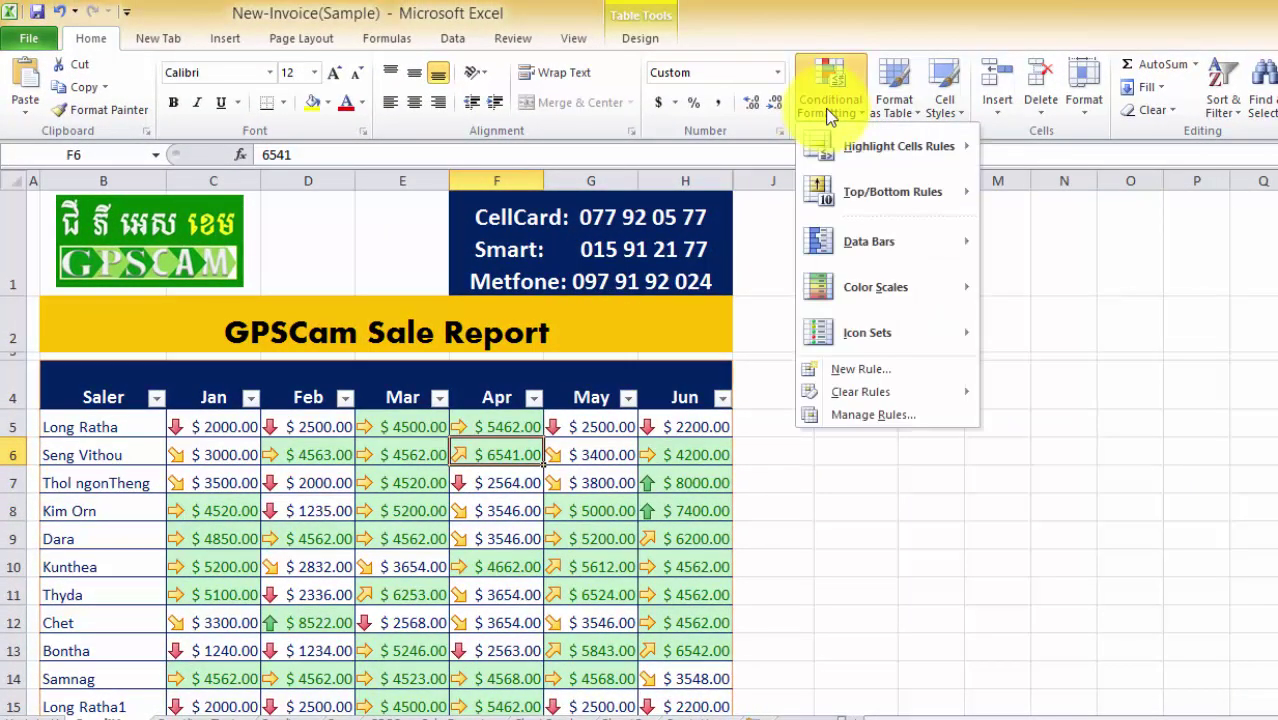
pyautogui.click(895, 419)
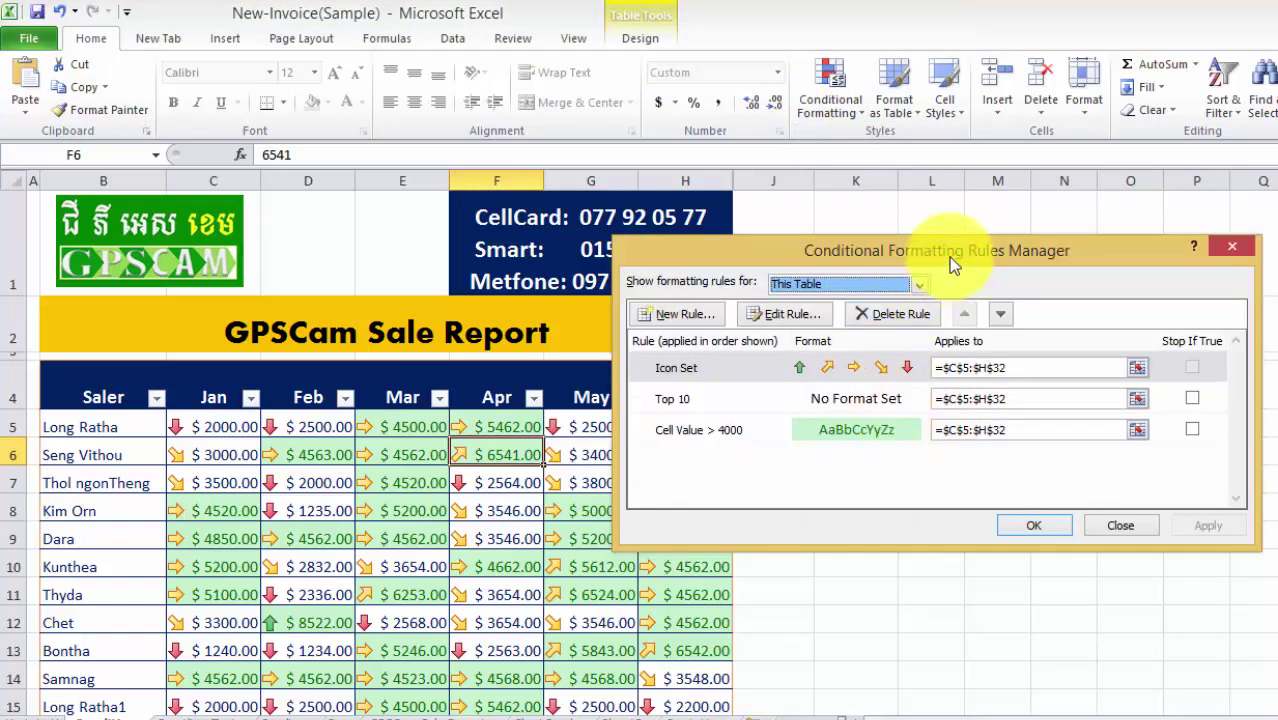
pyautogui.moveTo(949, 257); pyautogui.dragTo(951, 271)
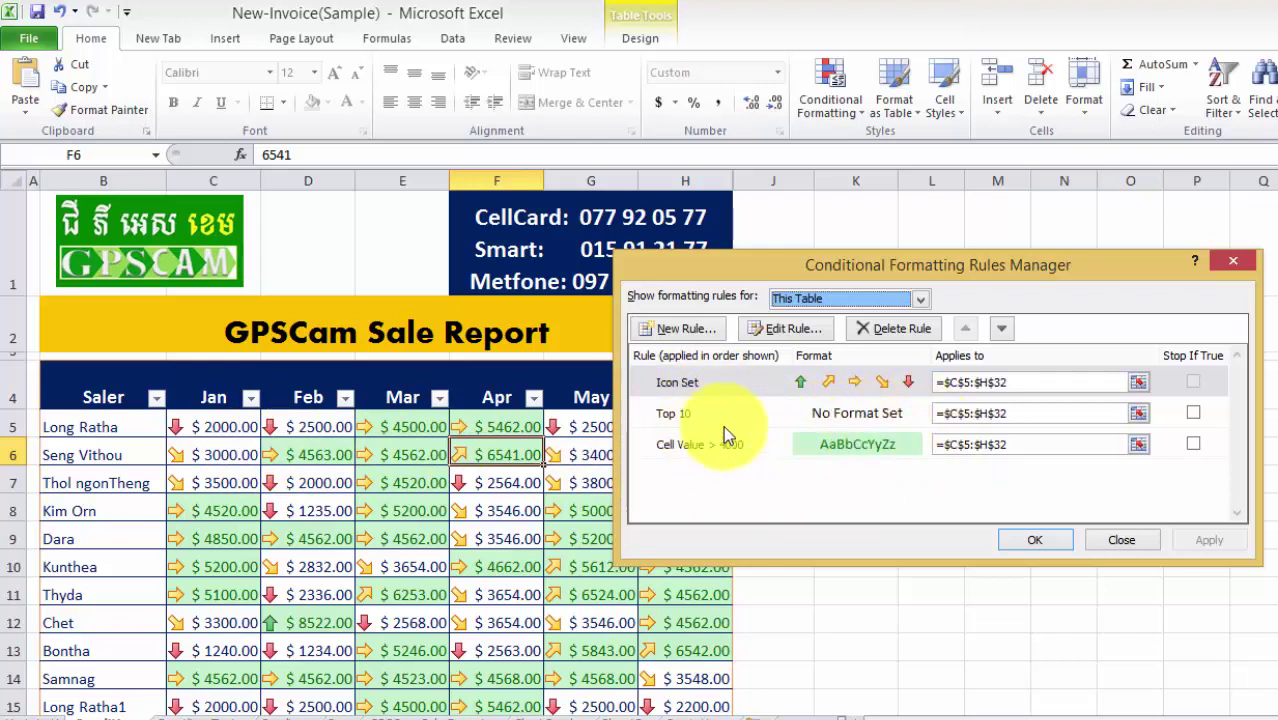
# Step: Delete the Cell Value > 4000 and Top 10 rules, leaving only the coloured arrow icon set
pyautogui.click(1193, 413)
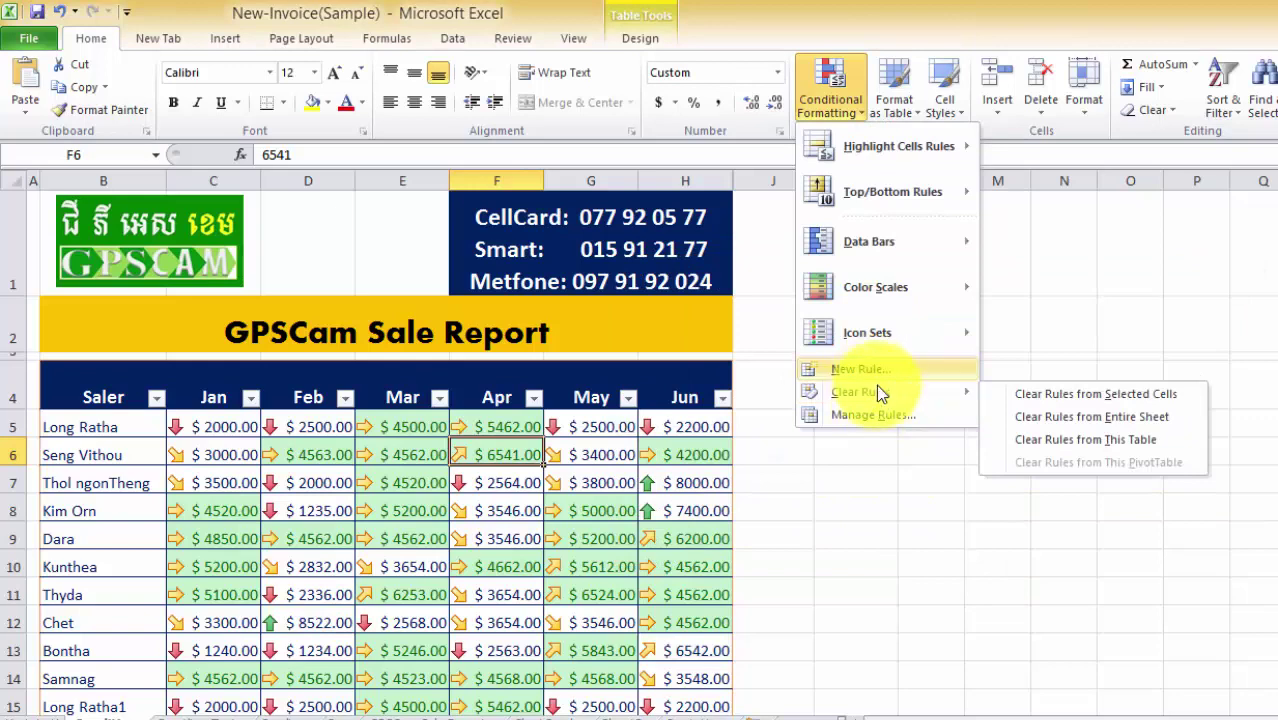
pyautogui.click(880, 415)
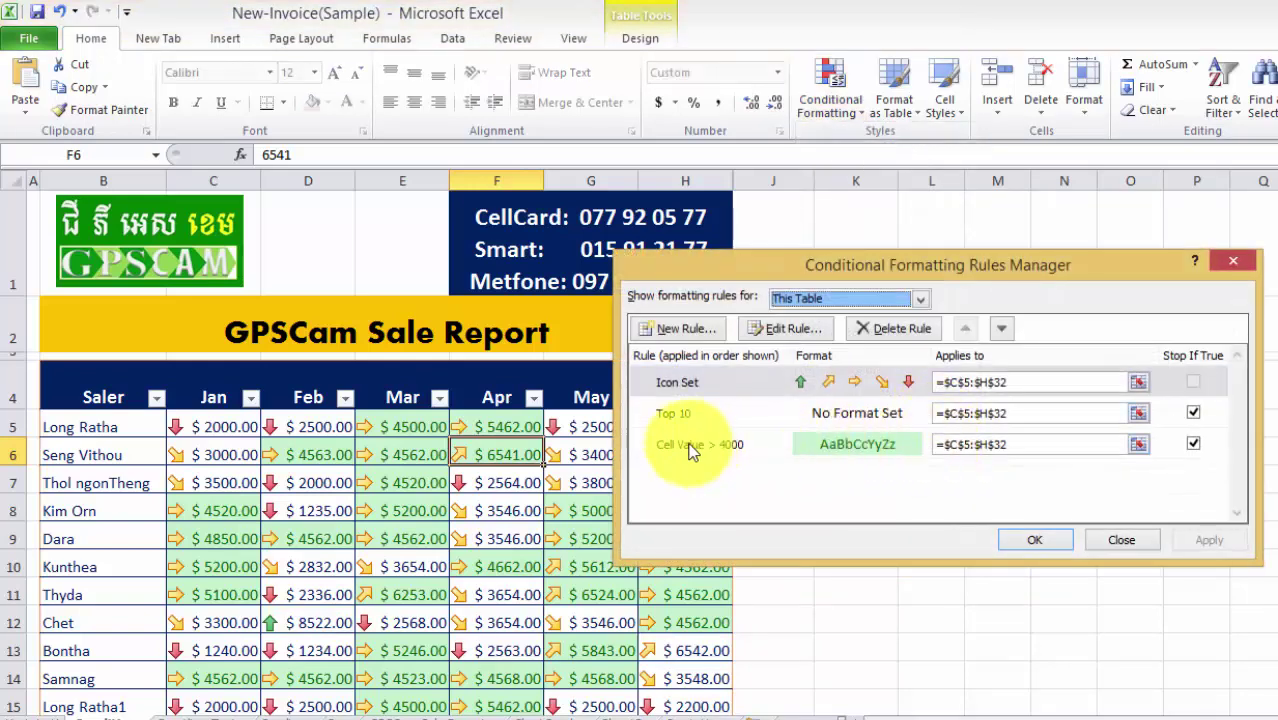
pyautogui.click(812, 442)
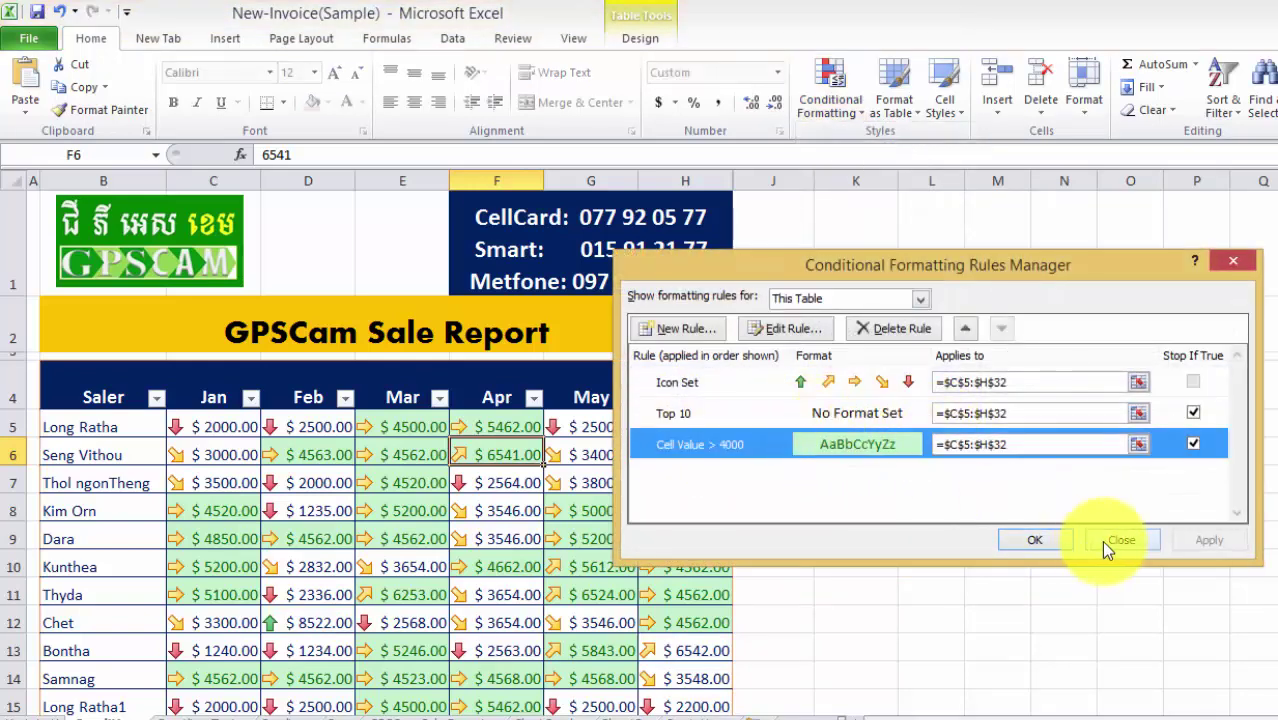
pyautogui.click(905, 328)
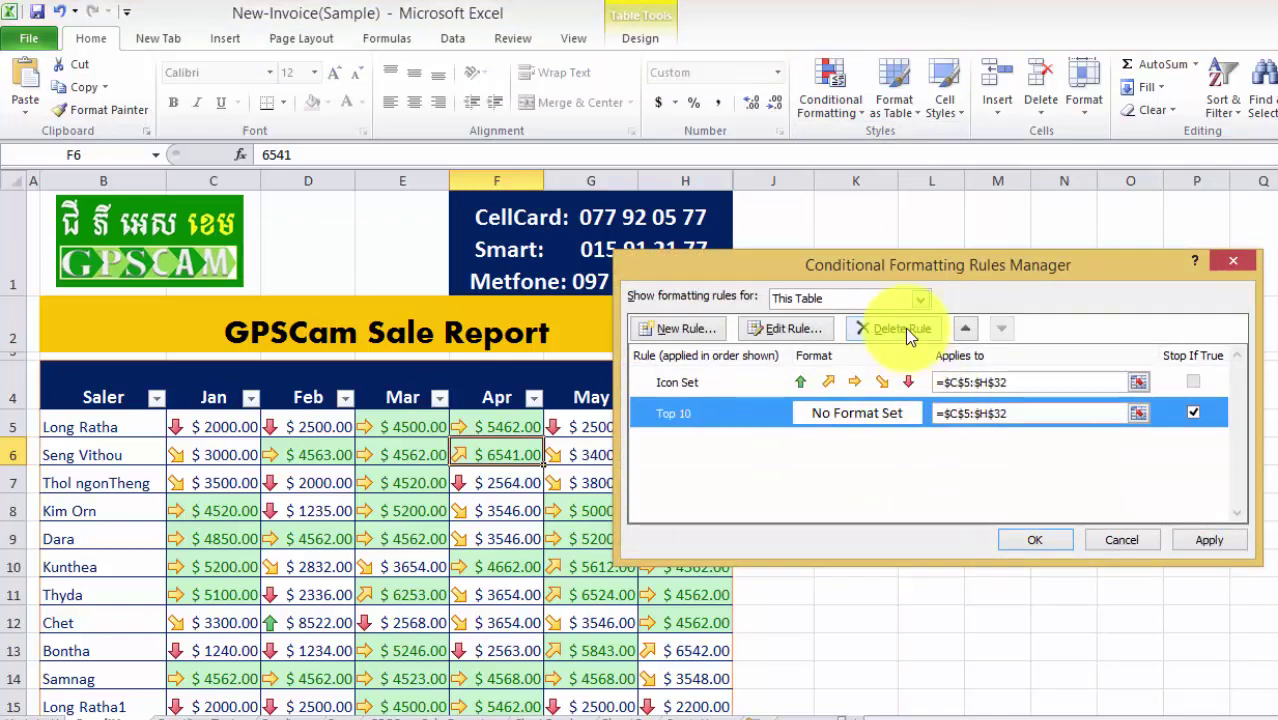
pyautogui.click(905, 327)
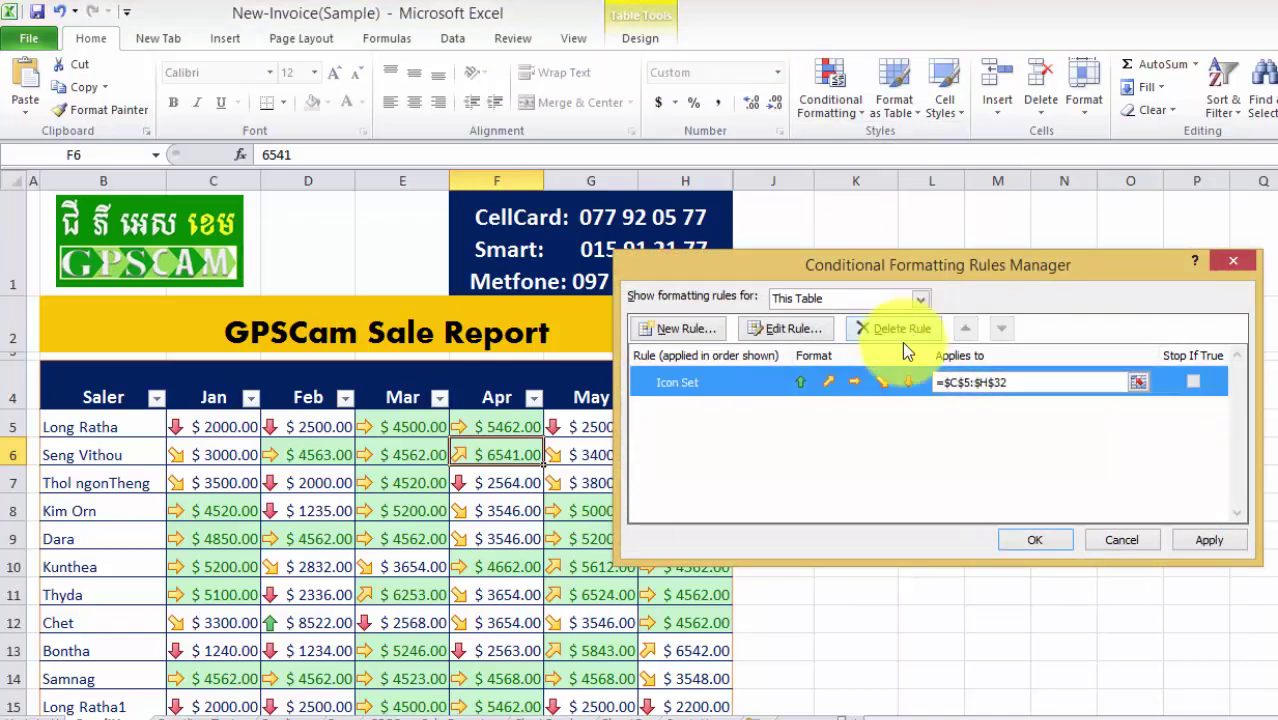
pyautogui.click(1210, 540)
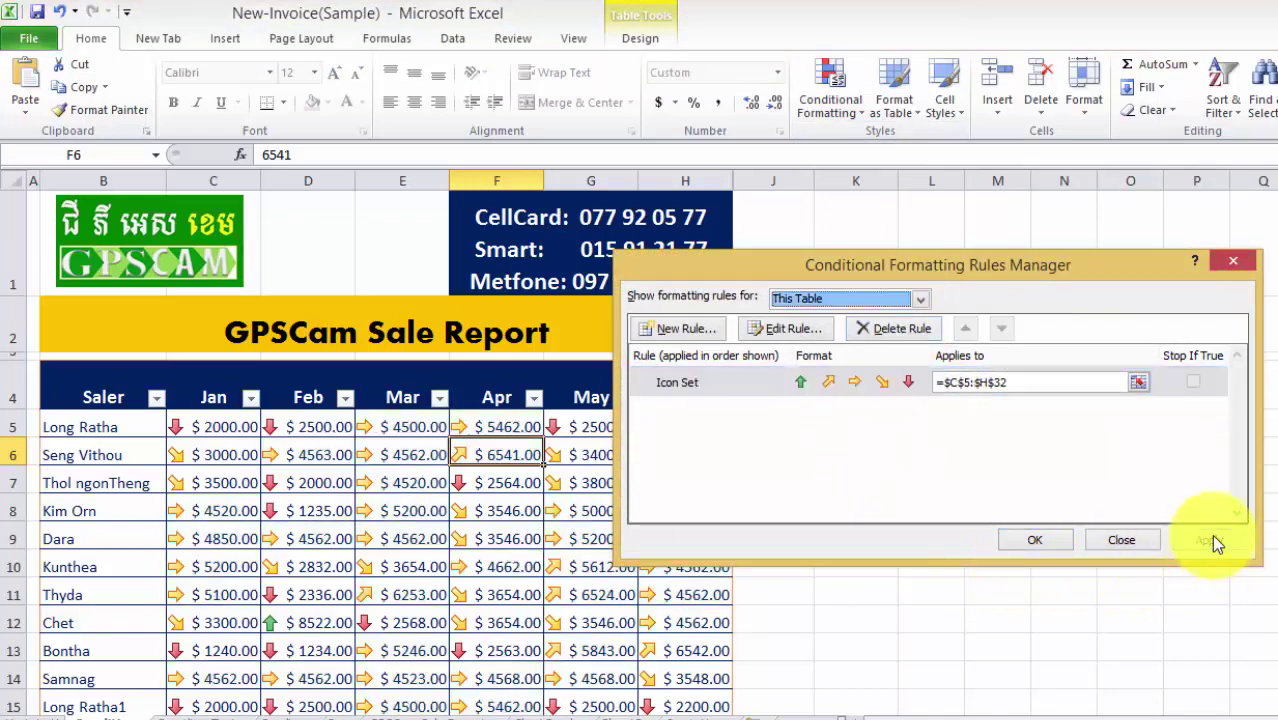
pyautogui.click(1035, 541)
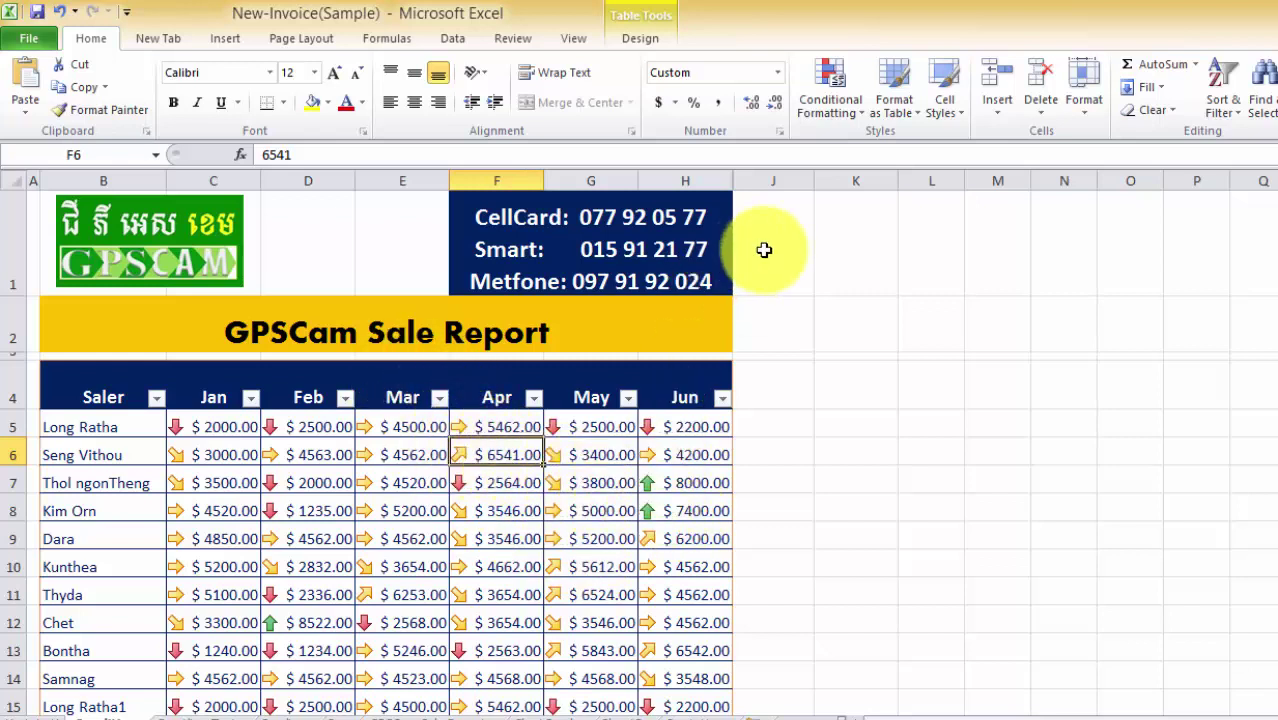
pyautogui.click(836, 117)
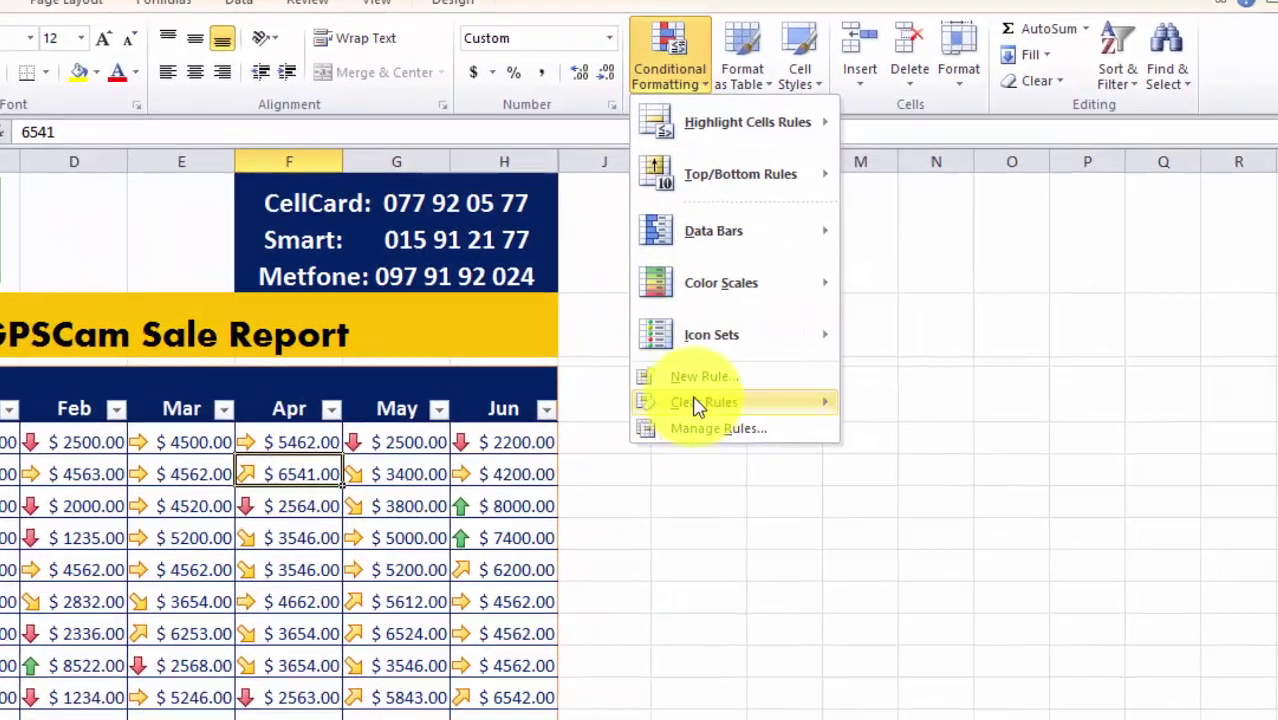
pyautogui.moveTo(896, 405)
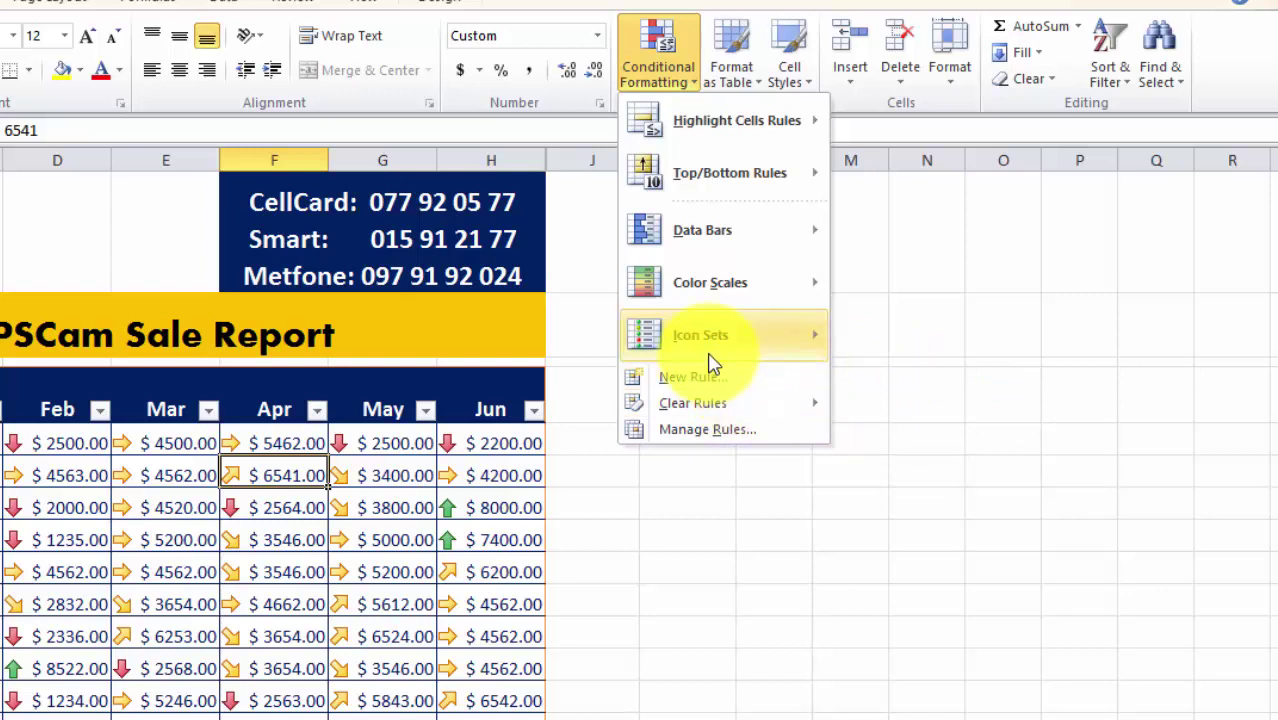
pyautogui.moveTo(665, 340)
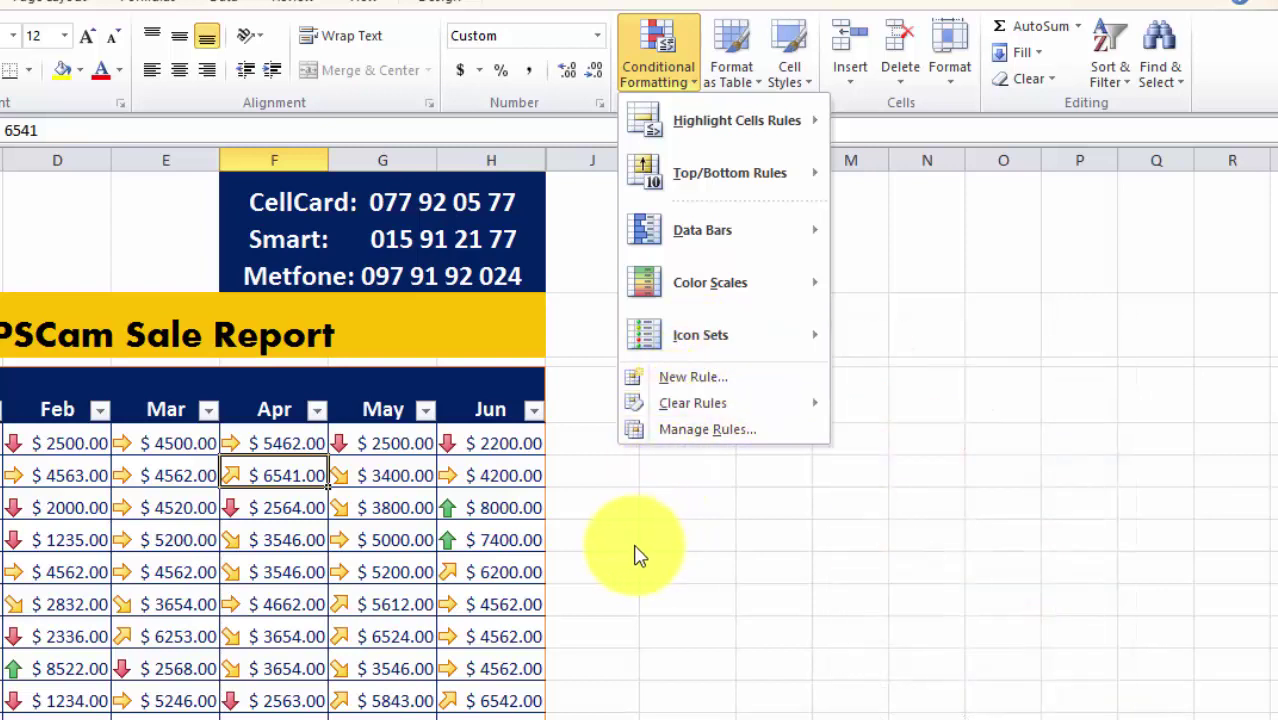